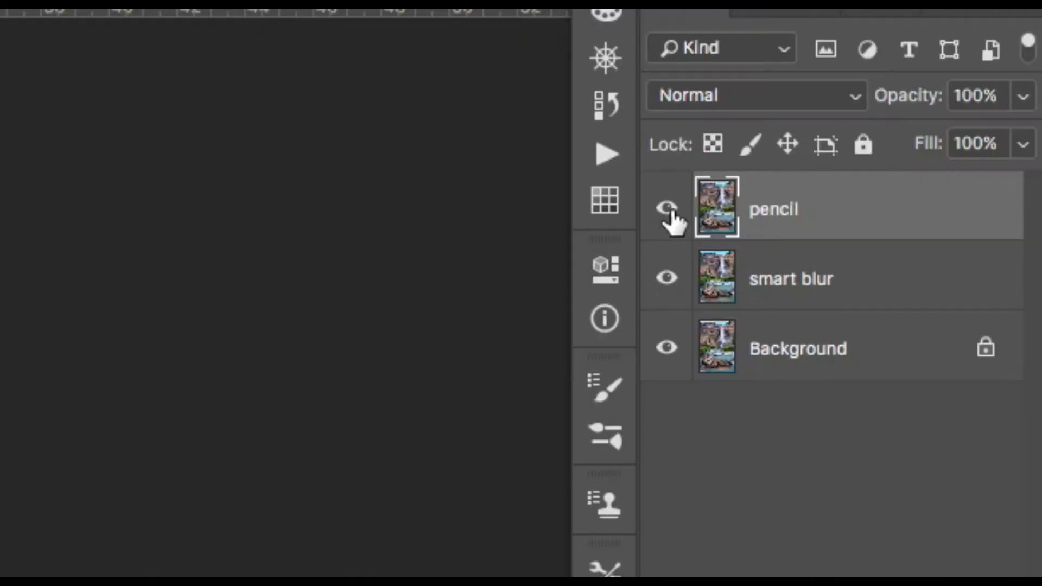
Hide the pencil layer and apply Smart Blur to the smart blur layer with radius 10, threshold 30 and High quality
left_click(909, 295)
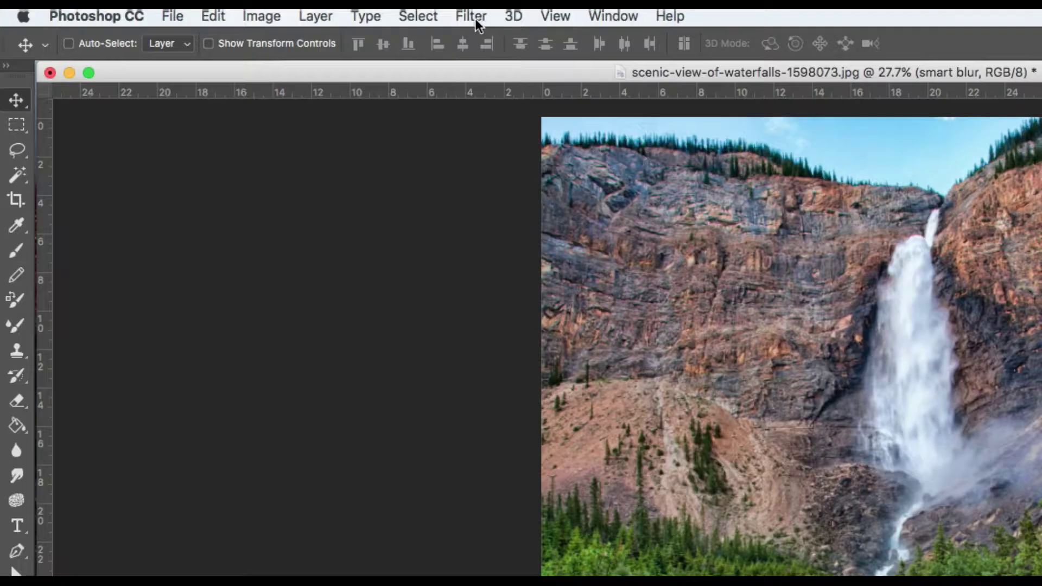
left_click(267, 14)
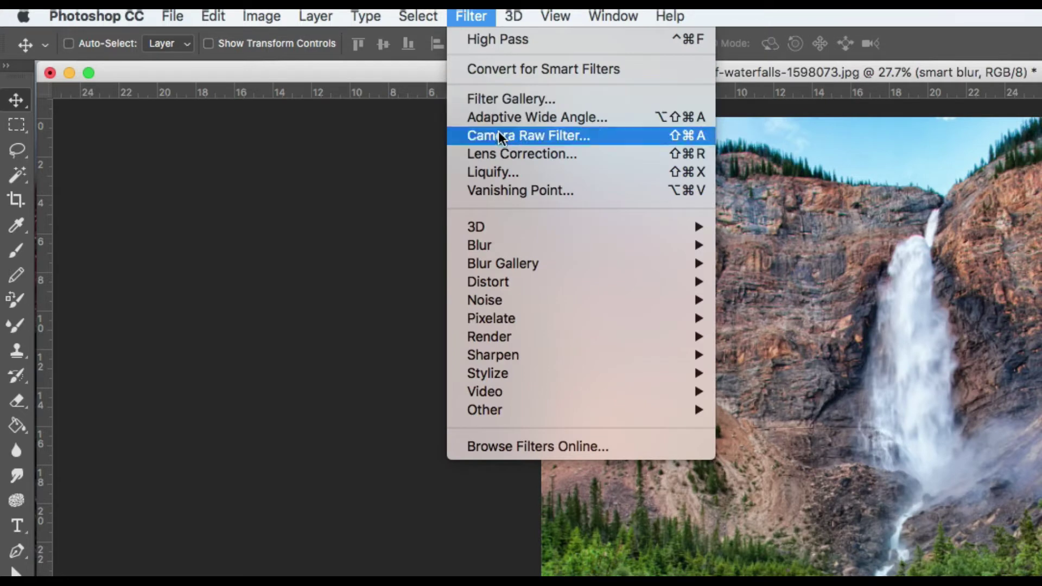
mouse_move(604, 245)
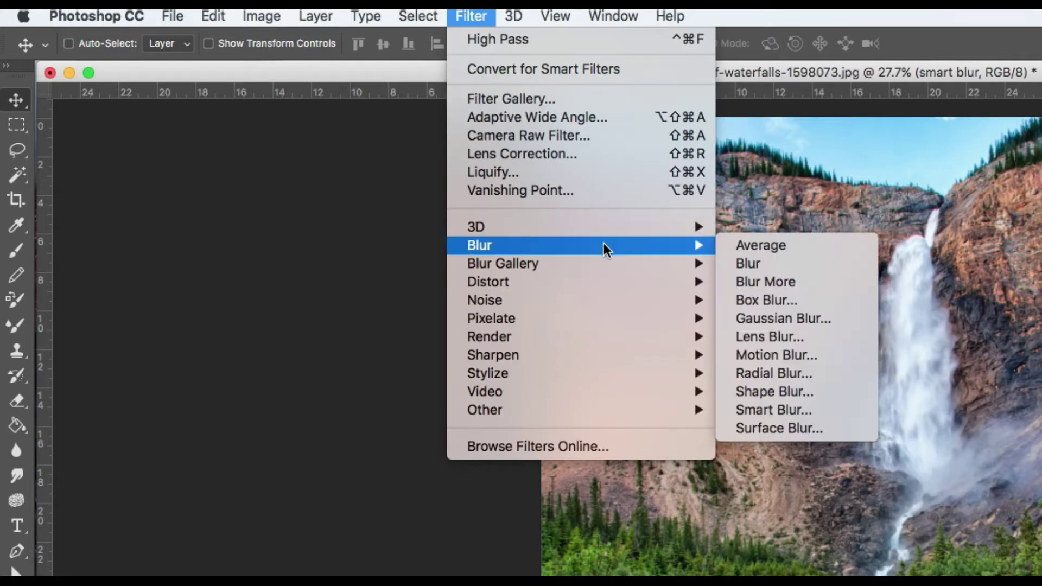
left_click(829, 410)
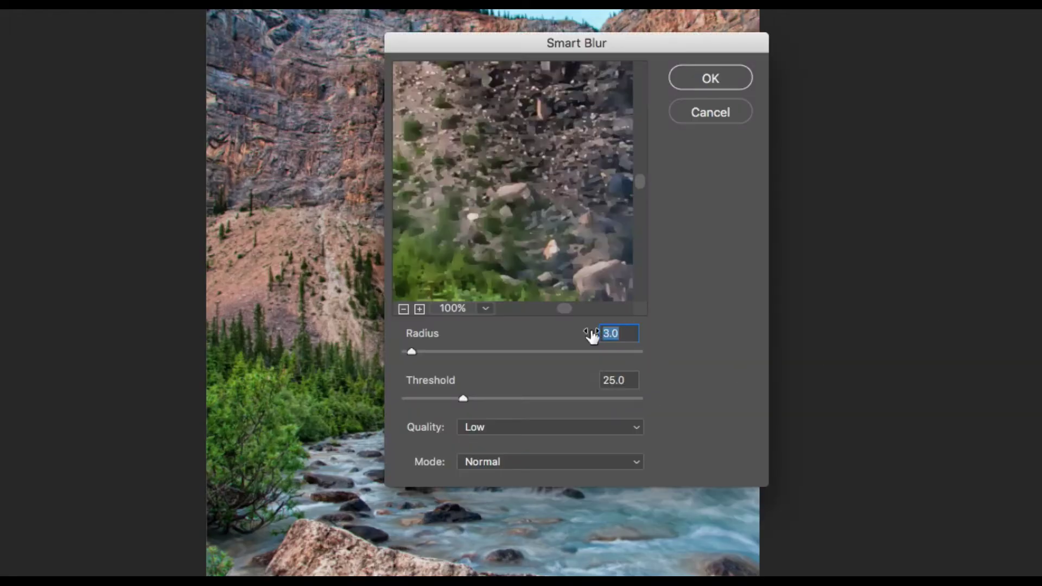
type("10")
double_click(632, 374)
type("30")
left_click(510, 428)
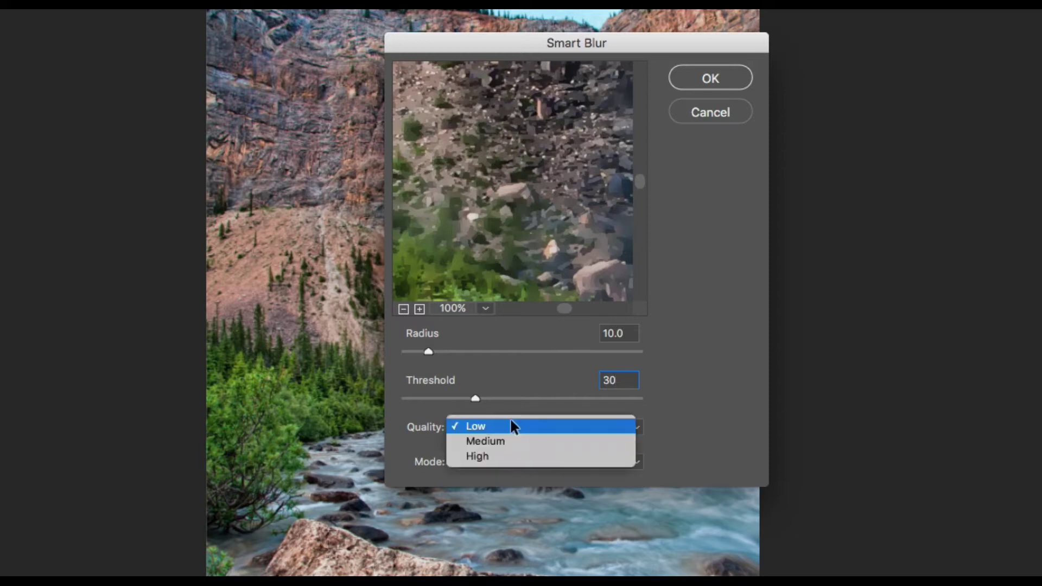
left_click(516, 456)
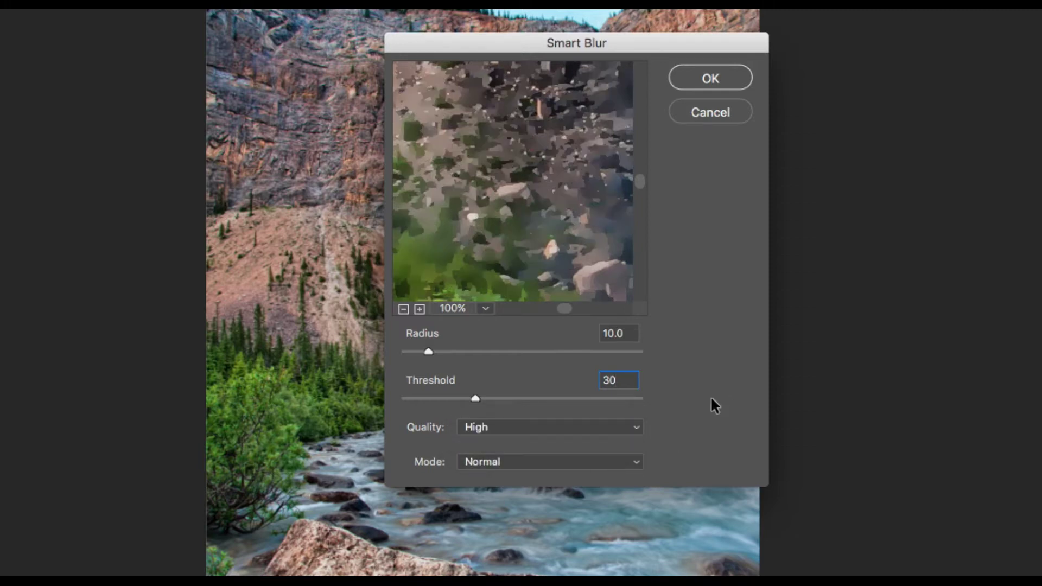
left_click(704, 77)
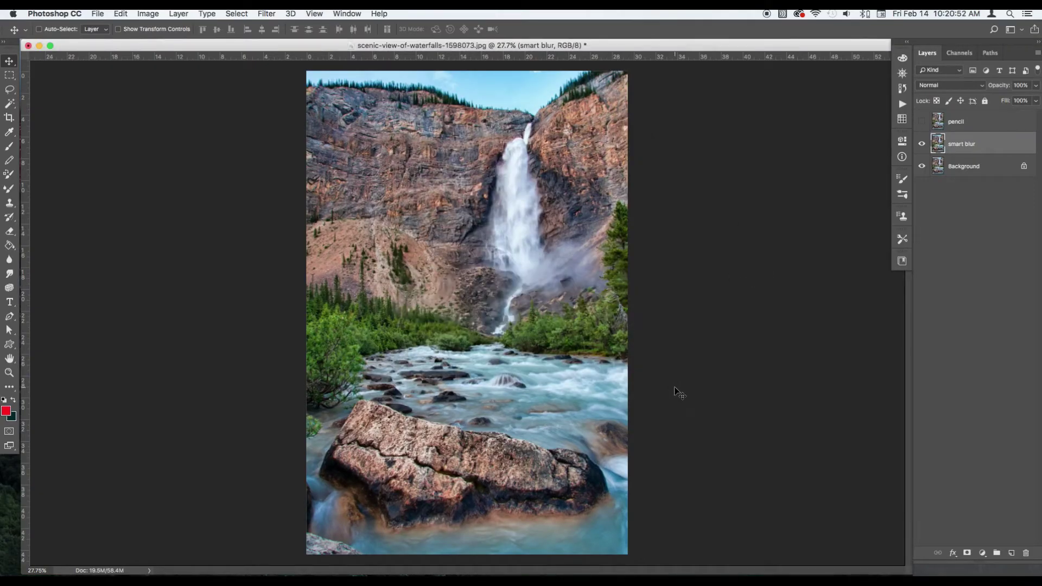
Make the pencil layer visible, select it and choose the Glowing Edges effect in the Filter Gallery, previewing the whole image
left_click(922, 145)
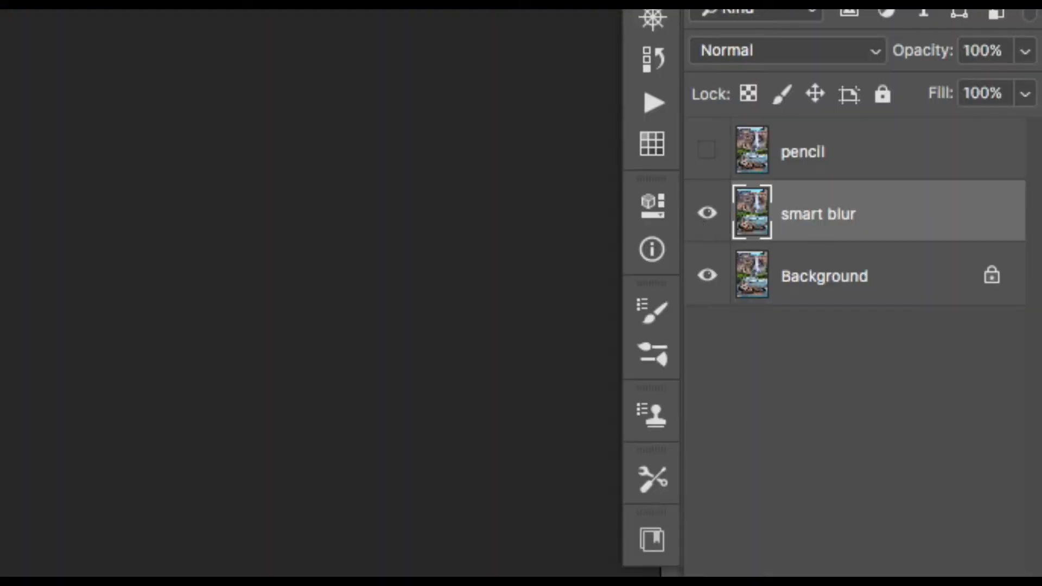
left_click(709, 151)
left_click(871, 151)
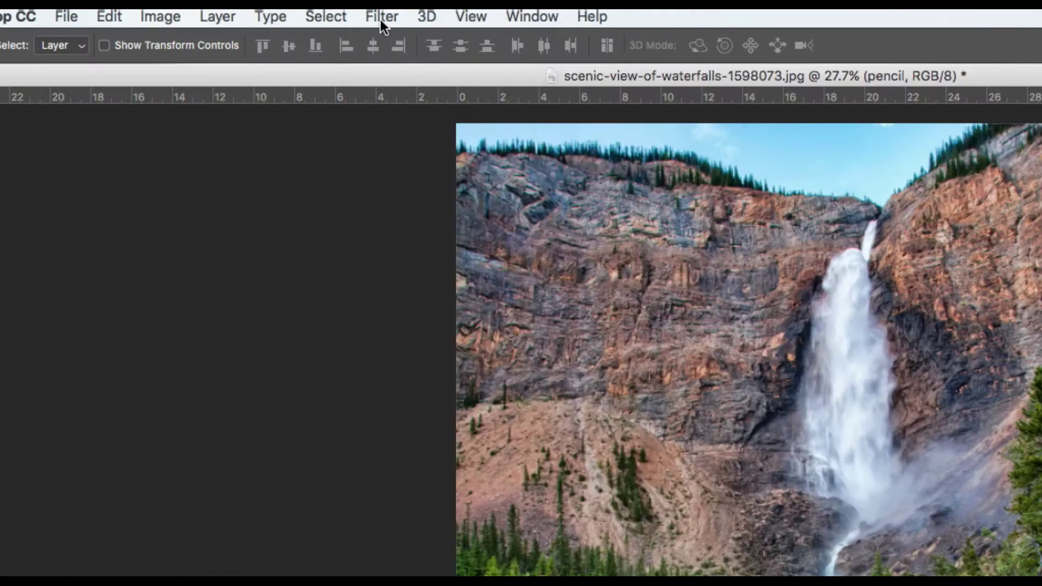
left_click(266, 13)
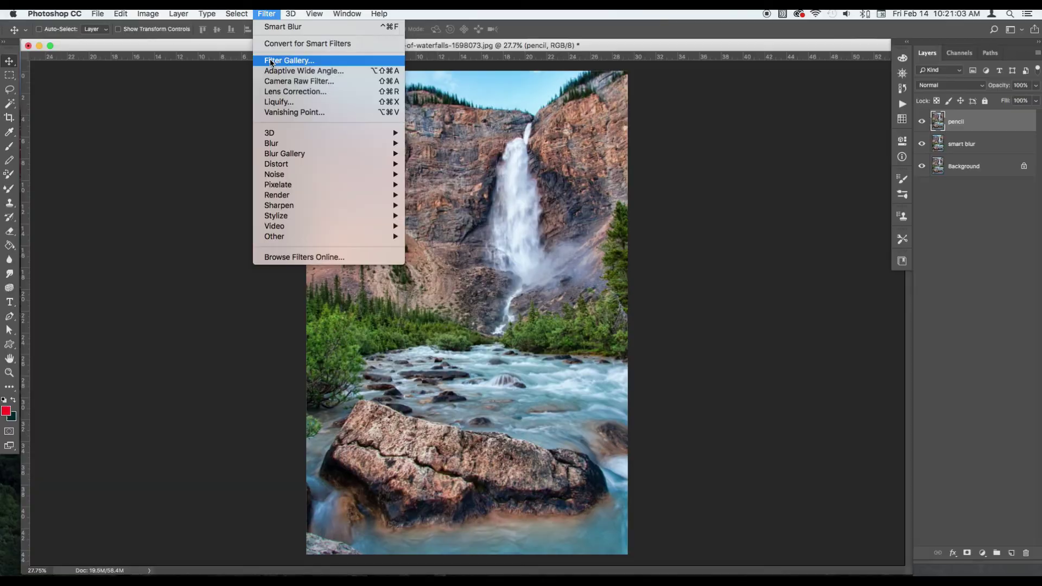
left_click(368, 108)
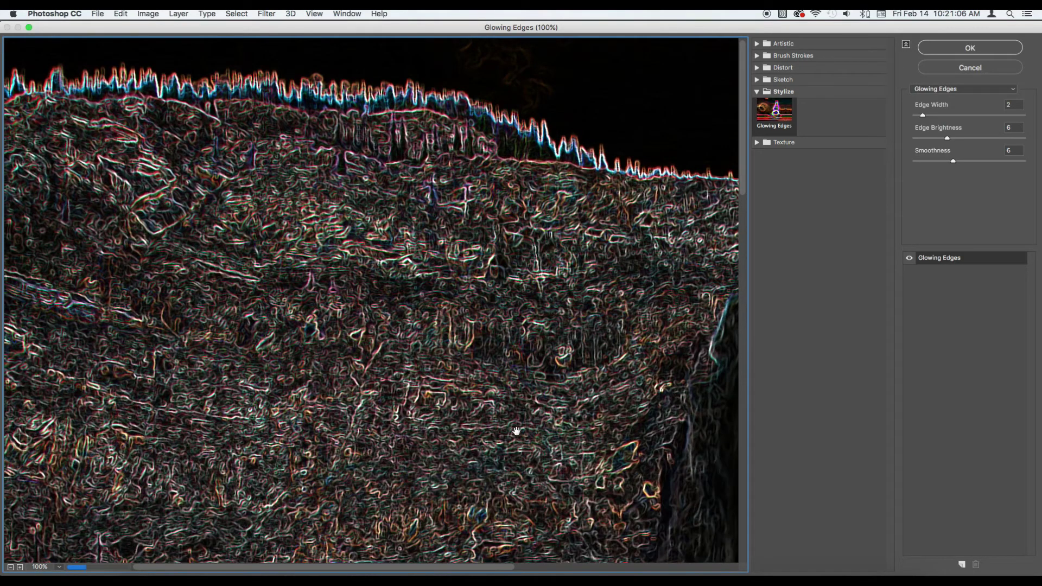
key("super+0")
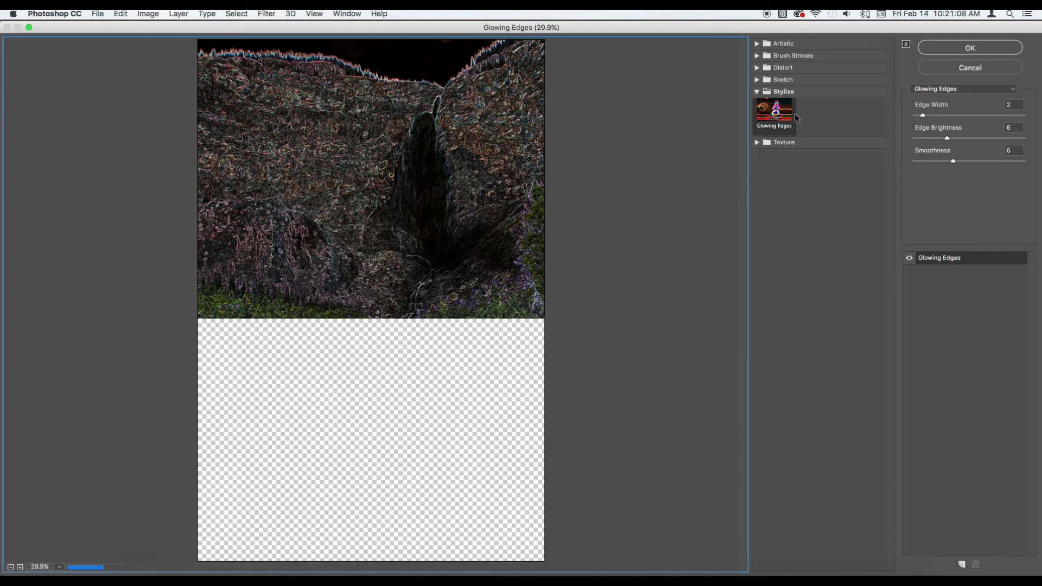
left_click(776, 120)
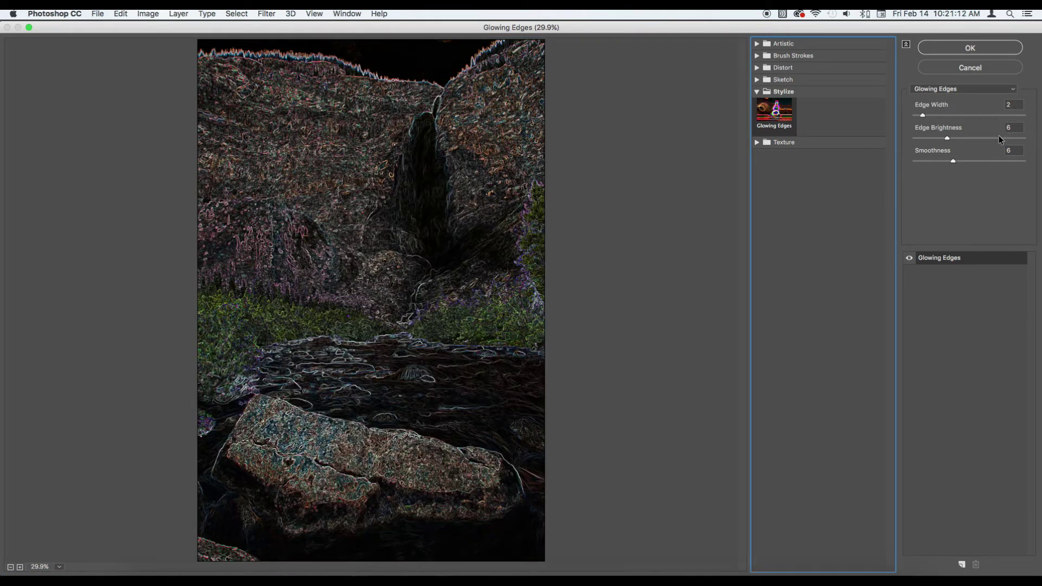
Apply Glowing Edges with edge width 1, edge brightness 12 and smoothness 15
left_click(1015, 105)
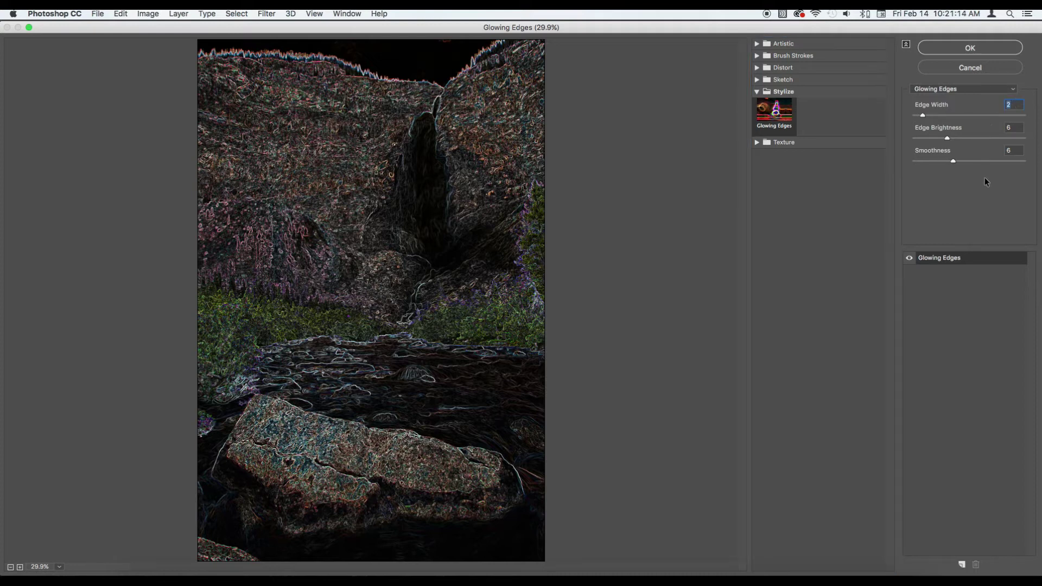
key("Tab")
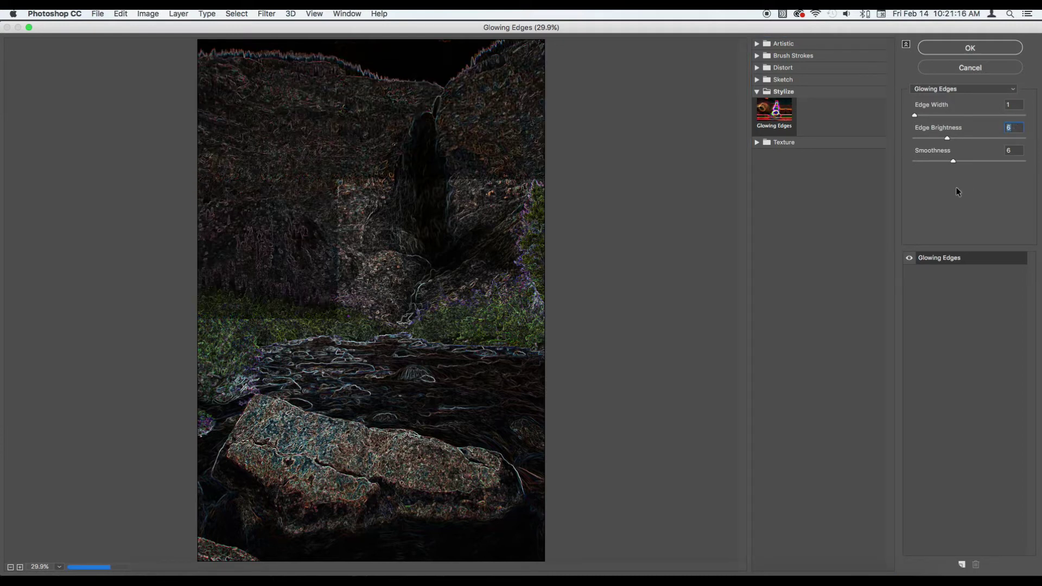
type("12")
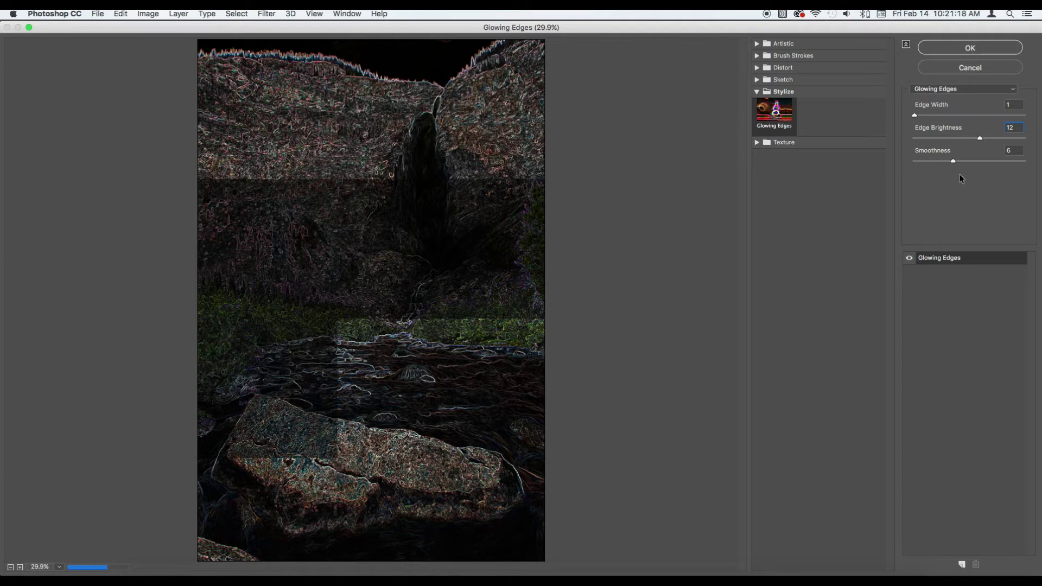
key("Tab")
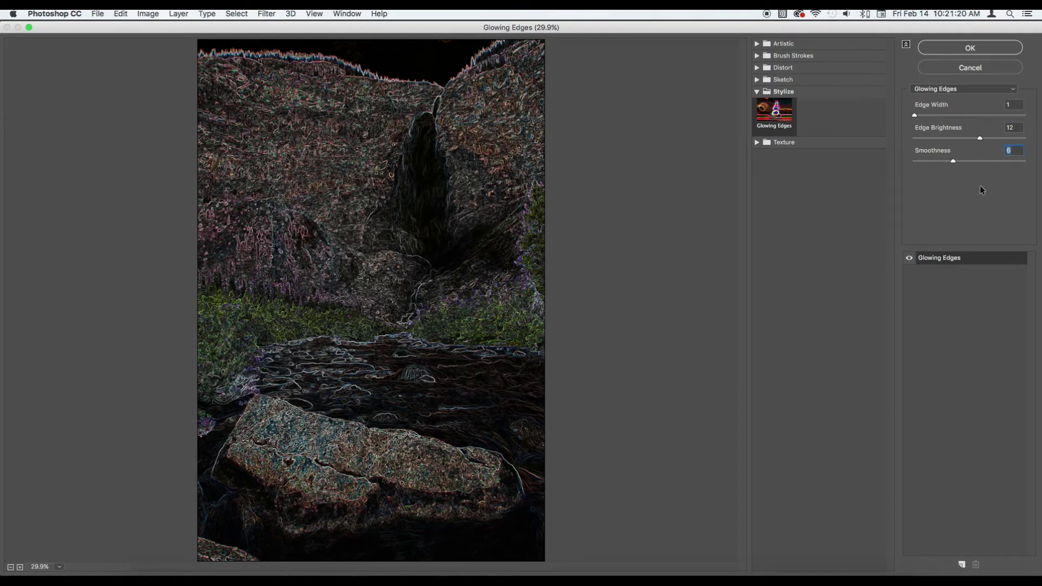
type("15")
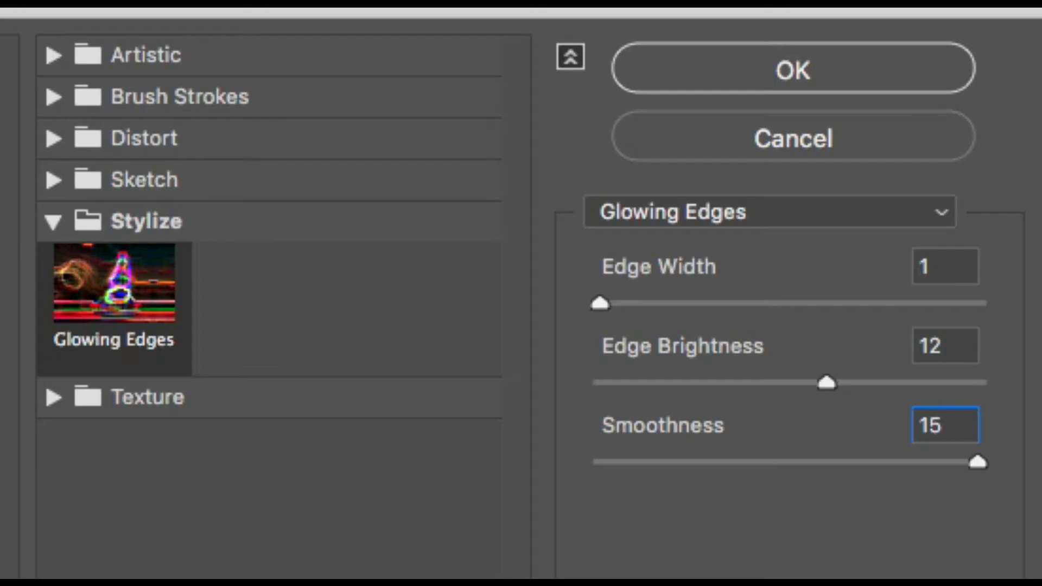
key("Return")
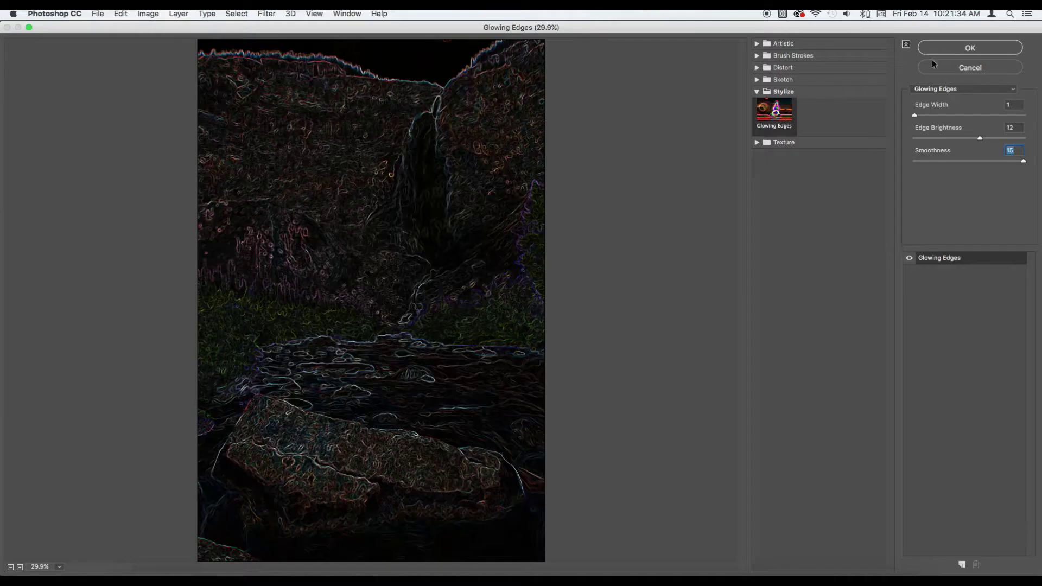
left_click(793, 68)
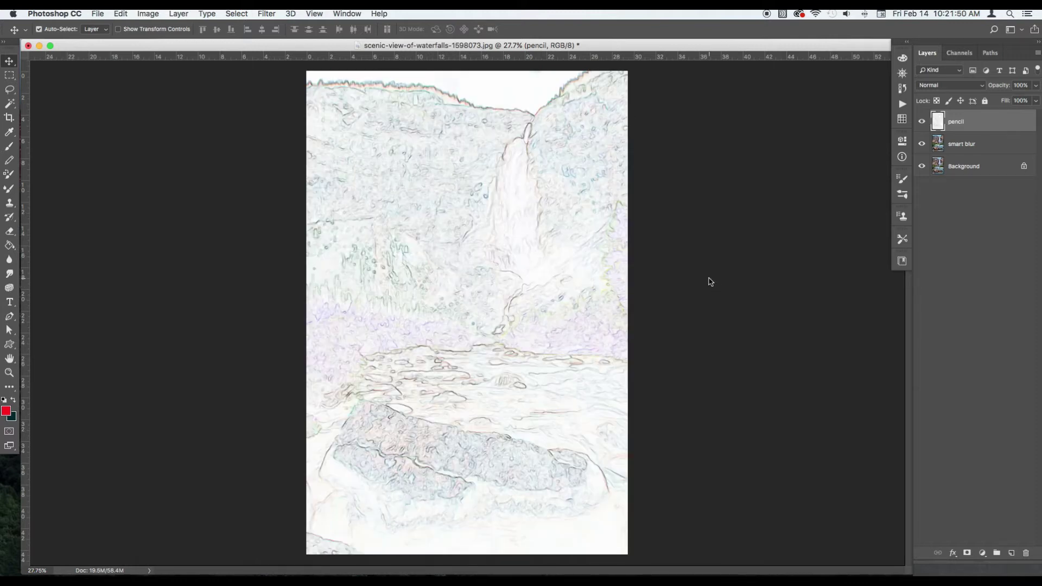
Desaturate the pencil layer and blend it in Multiply mode at 80% opacity
key("super")
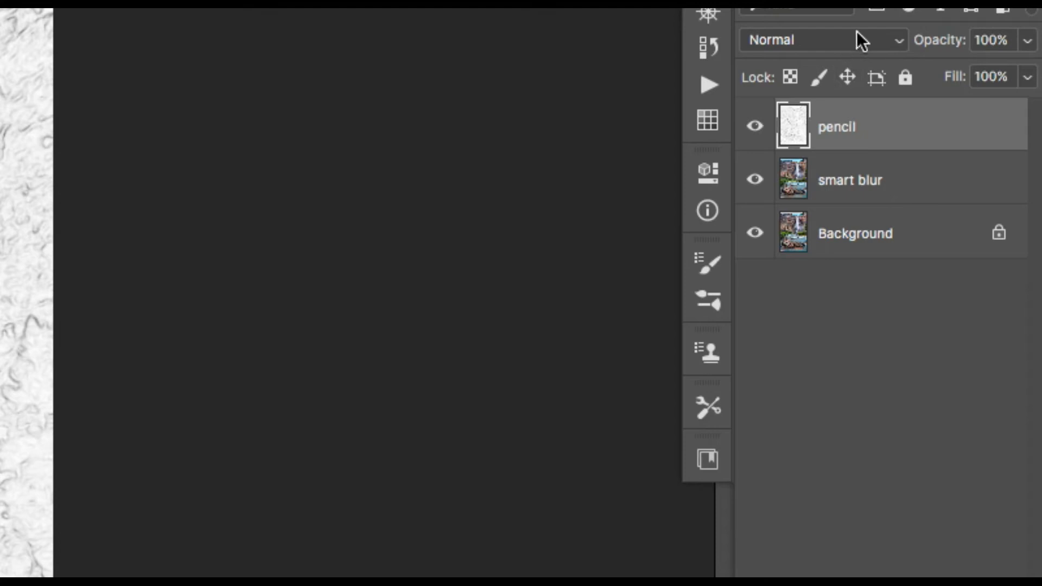
left_click(964, 84)
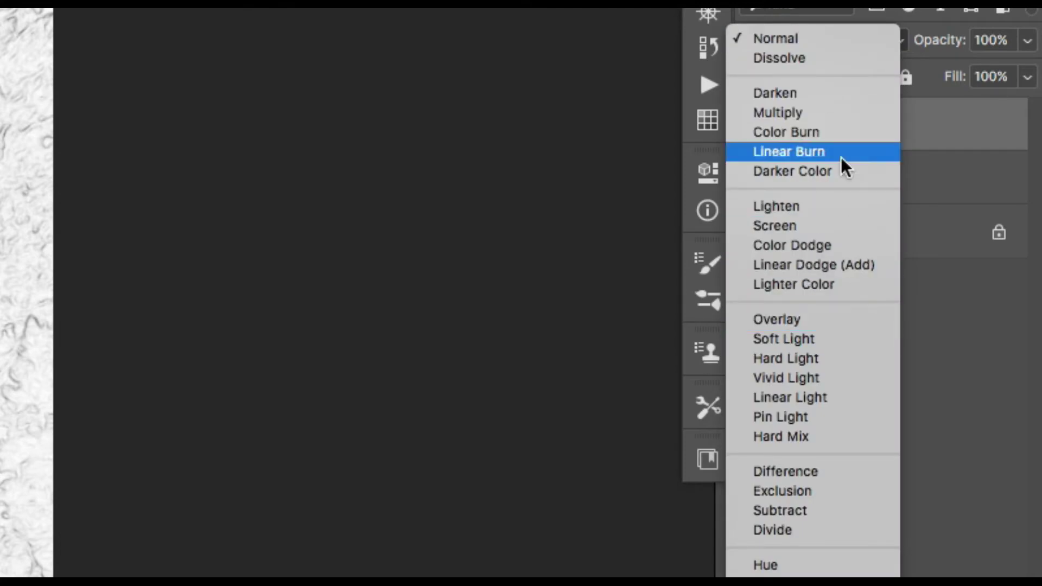
left_click(838, 113)
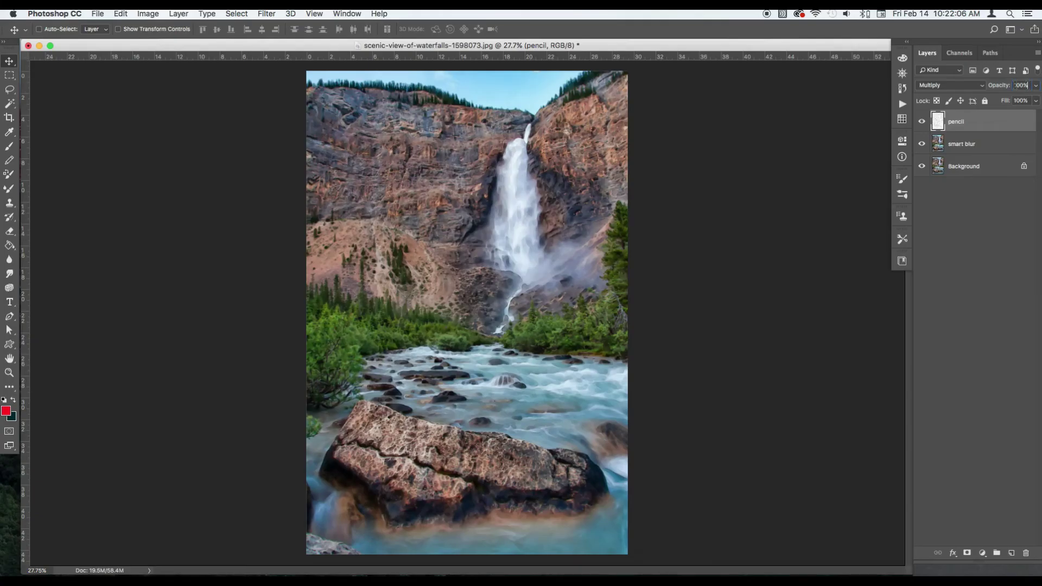
left_click(1014, 85)
type("80")
Duplicate the smart blur layer and rename the copy "brush"
left_click(987, 148)
key("super+j")
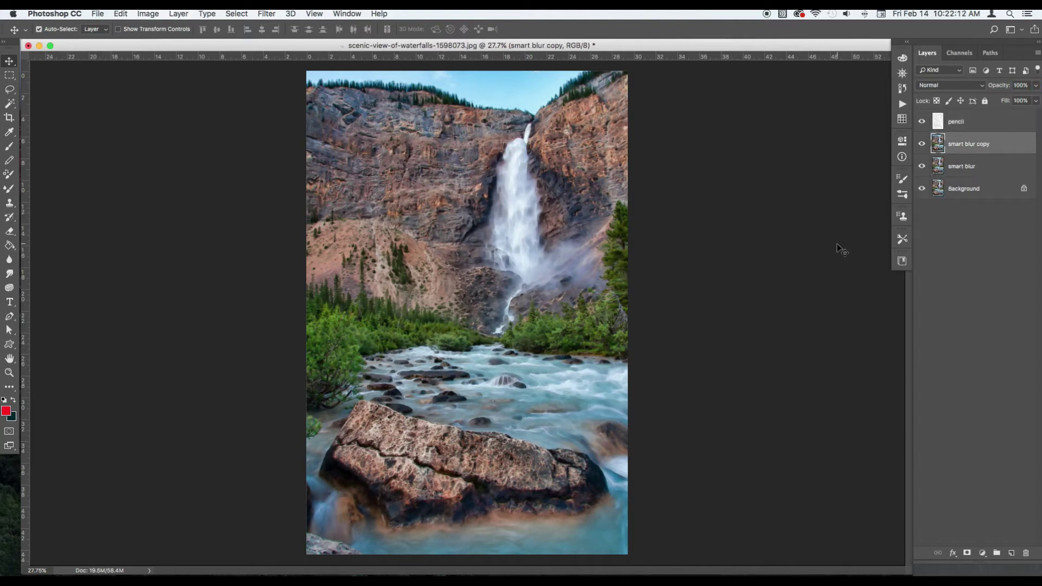
double_click(978, 145)
type("brush")
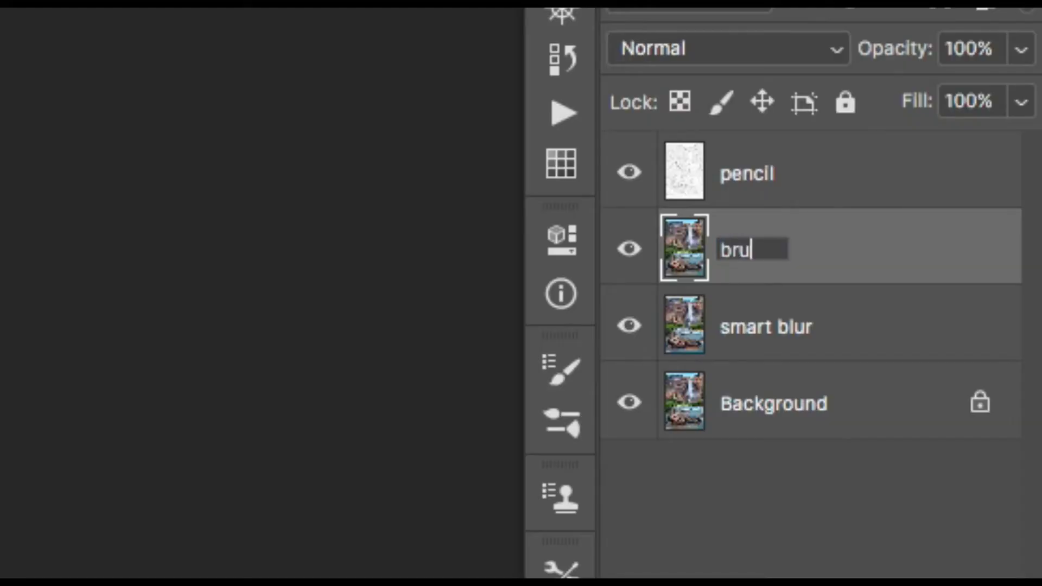
key("Return")
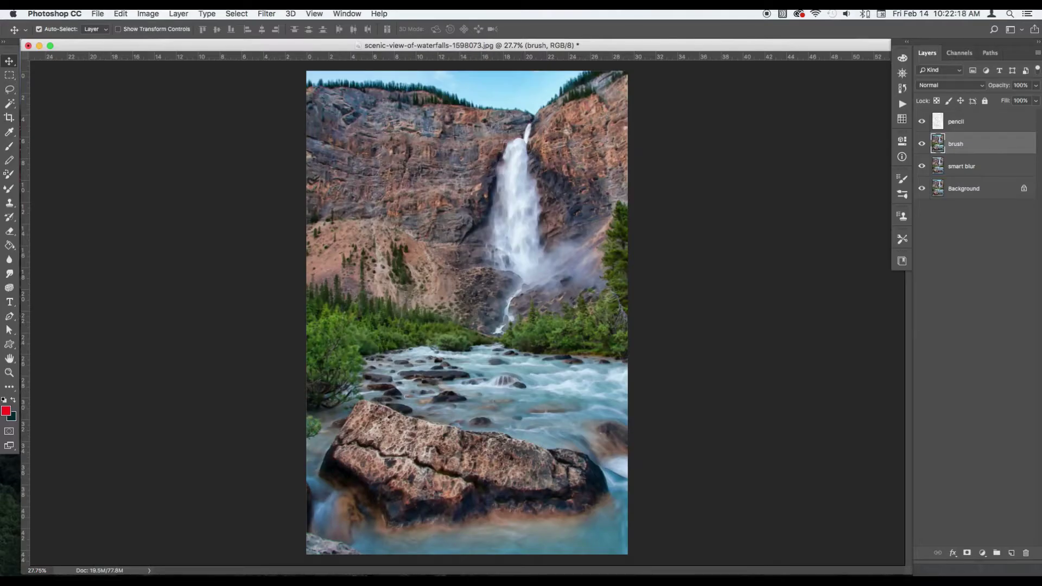
Invert the colours of the brush layer and set its blend mode to Color Dodge
key("super+i")
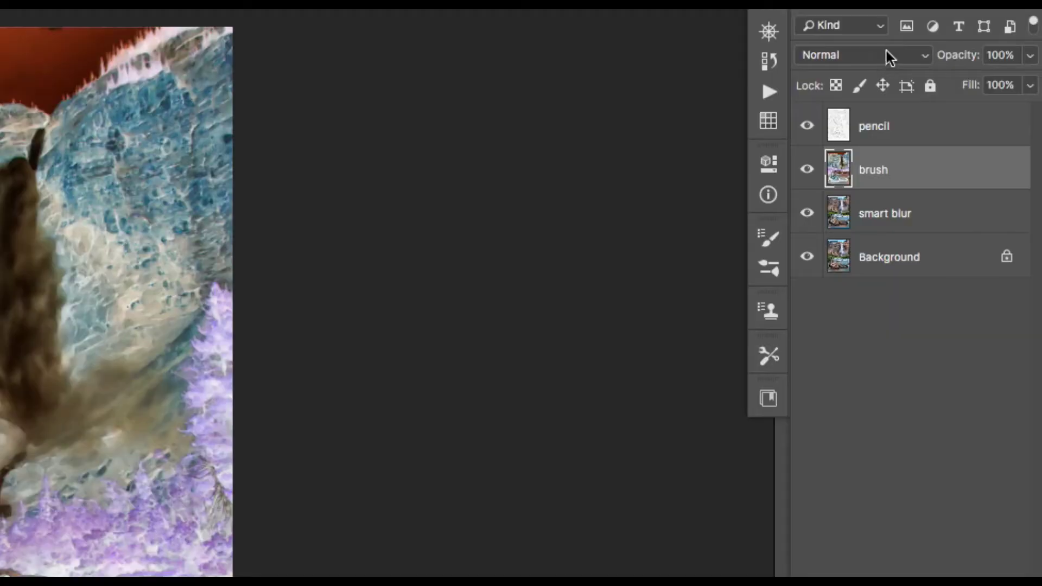
left_click(961, 84)
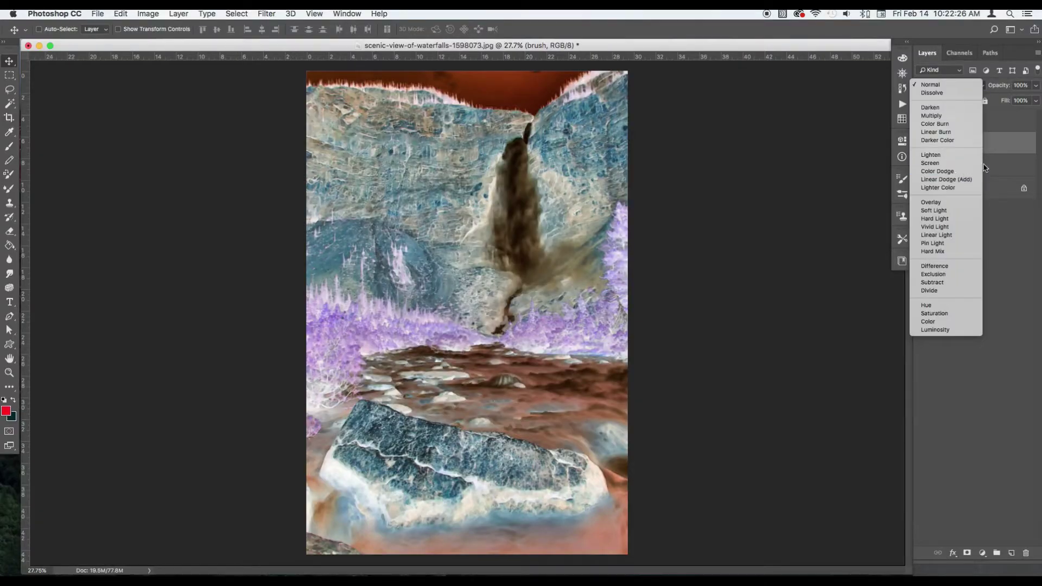
left_click(979, 170)
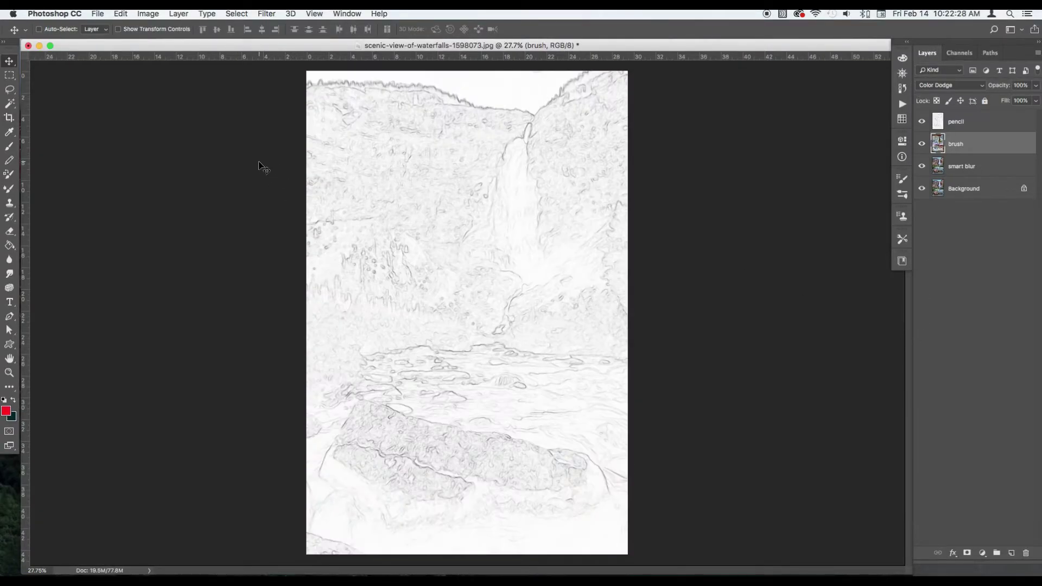
Activate the Brush tool and choose the KYLE Ultimate Pencil Hard preset from the Dry Media Brushes
key("b")
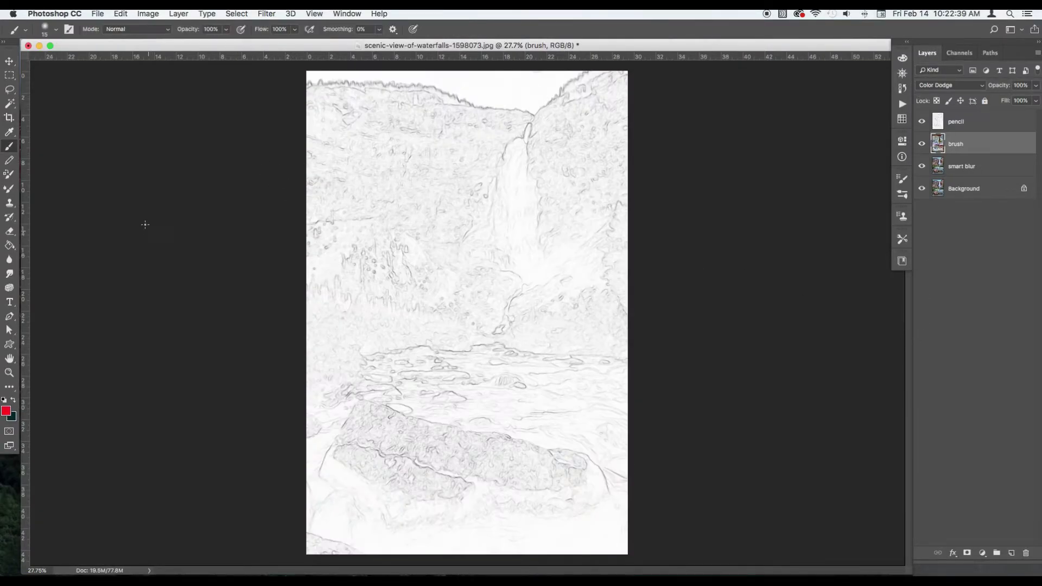
left_click(57, 30)
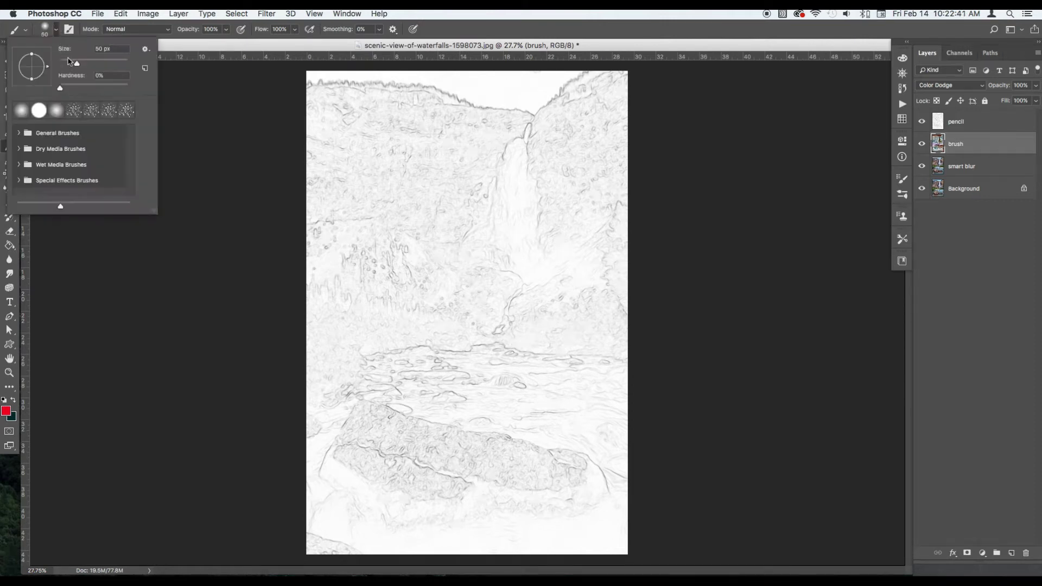
left_click(145, 48)
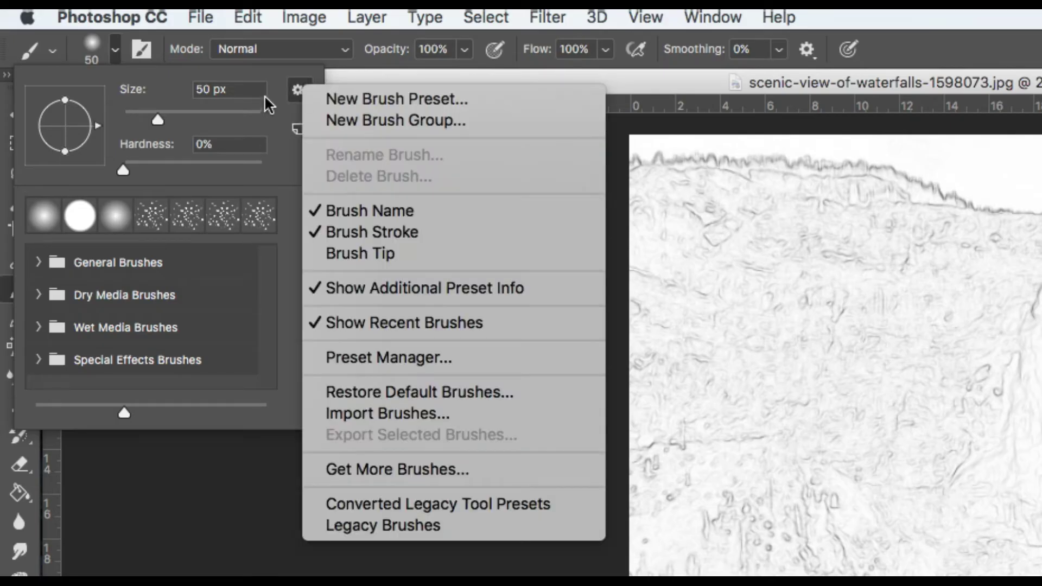
left_click(200, 425)
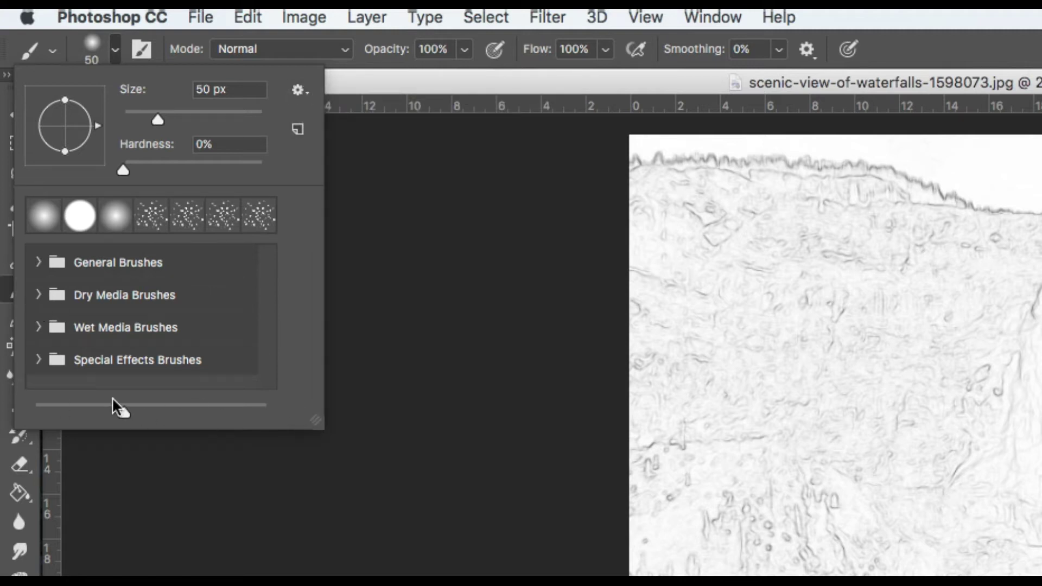
left_click(39, 262)
mouse_move(263, 258)
left_mouse_down()
mouse_move(268, 383)
mouse_move(275, 344)
mouse_move(277, 373)
left_mouse_up()
left_click(39, 312)
mouse_move(269, 321)
left_mouse_down()
mouse_move(268, 368)
mouse_move(269, 317)
left_mouse_up()
left_click(198, 357)
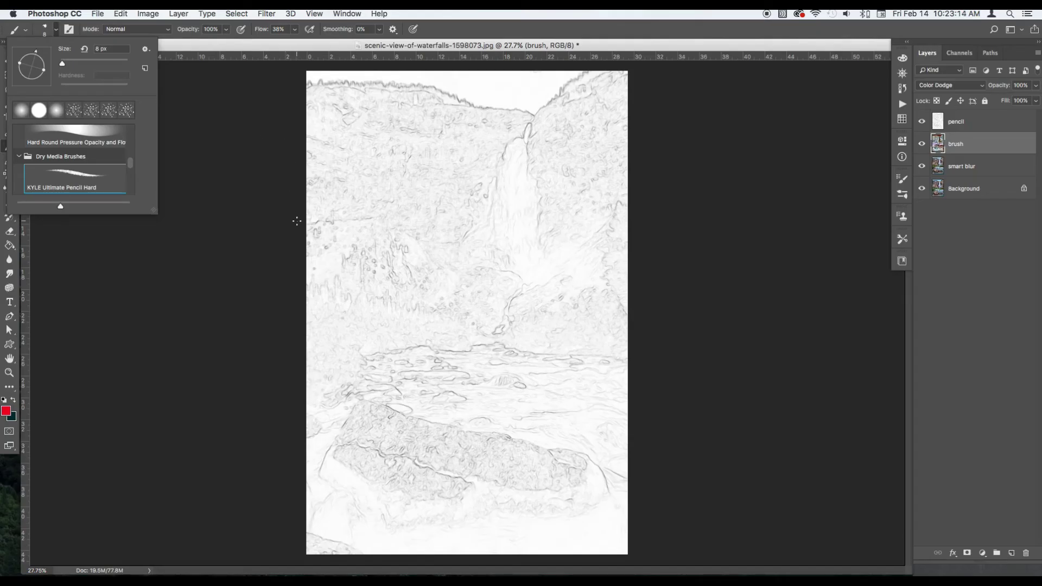
left_click(297, 221)
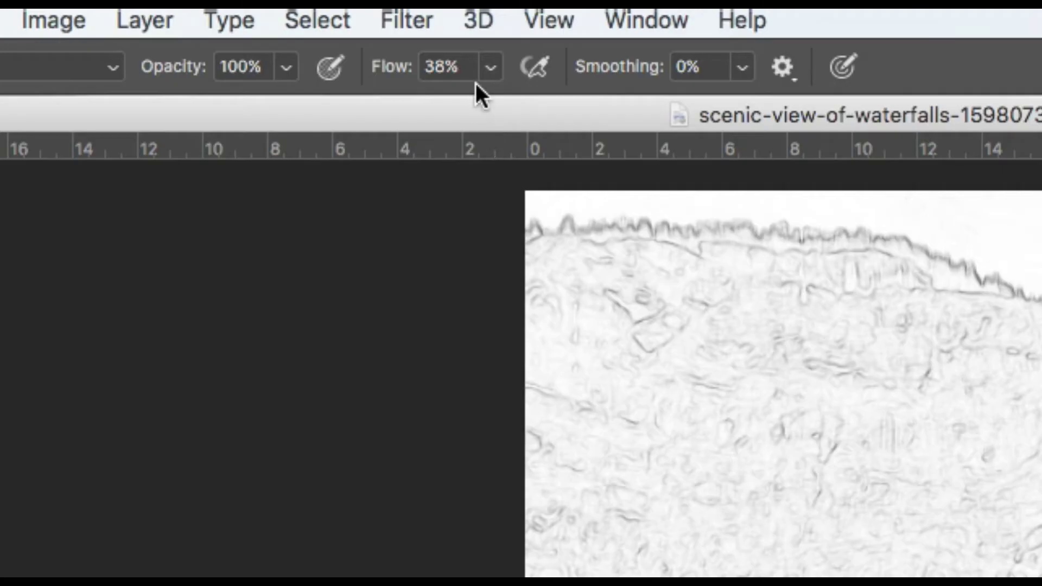
Set the brush opacity to 10%, leaving the flow at 38%
left_click(457, 66)
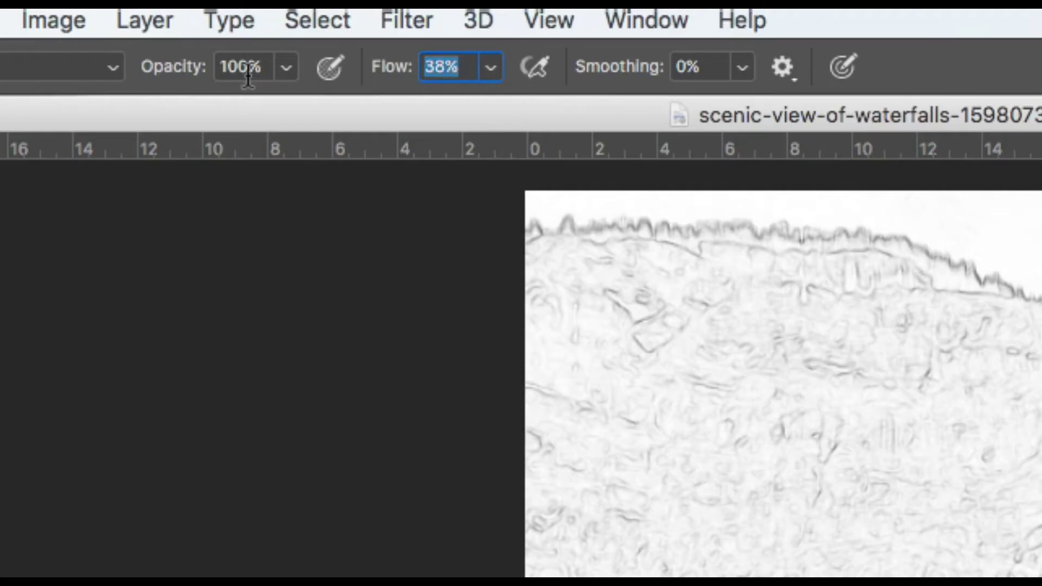
left_click(277, 68)
left_click(239, 66)
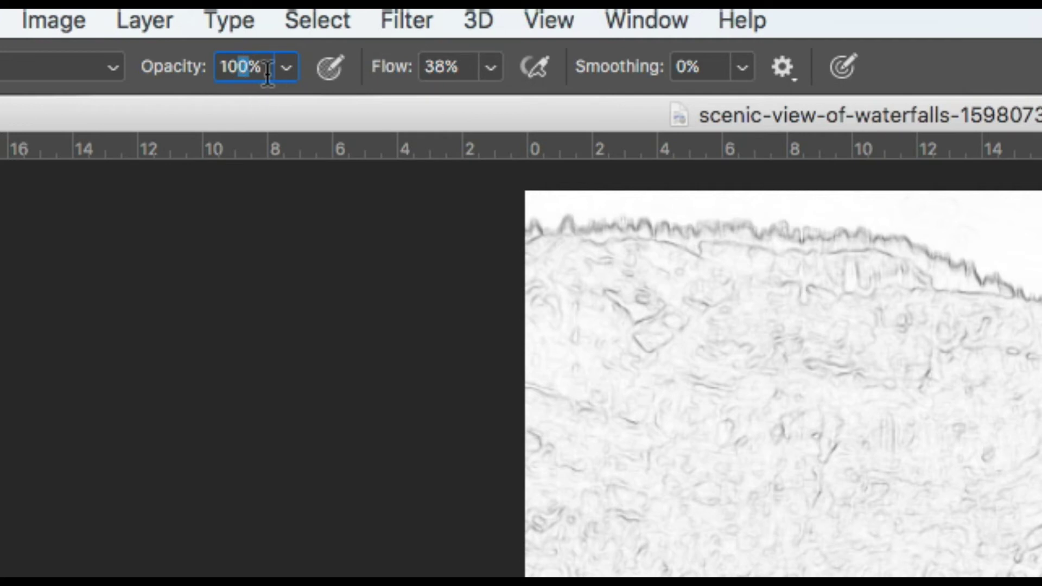
type("10")
key("Return")
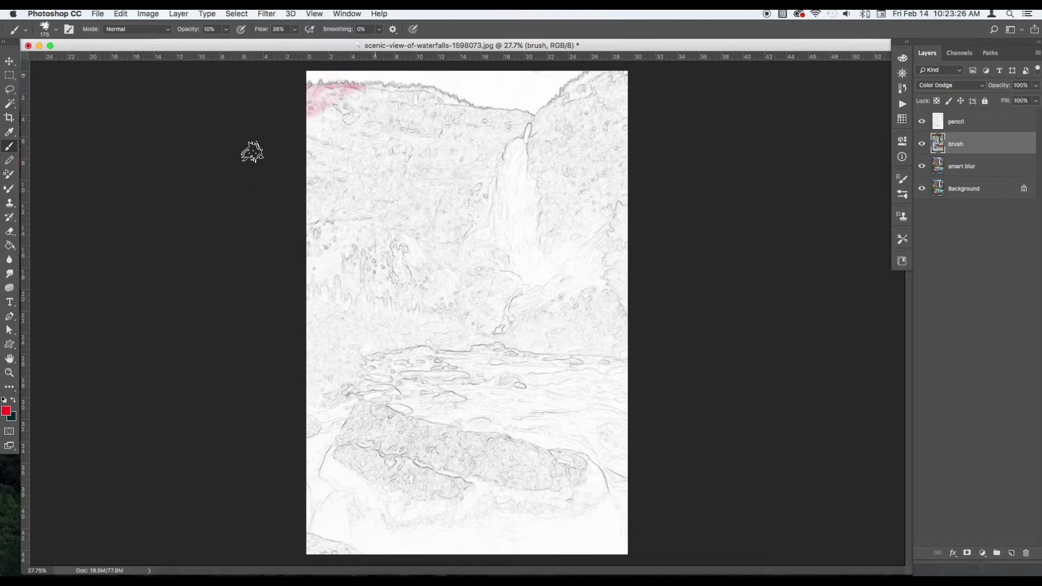
Enlarge the brush to 300 px and paint red over the entire waterfall image on the brush layer
mouse_move(253, 153)
left_mouse_down()
mouse_move(365, 147)
mouse_move(560, 86)
mouse_move(574, 270)
mouse_move(441, 498)
mouse_move(654, 529)
left_mouse_up()
key("]")
key("]")
key("]")
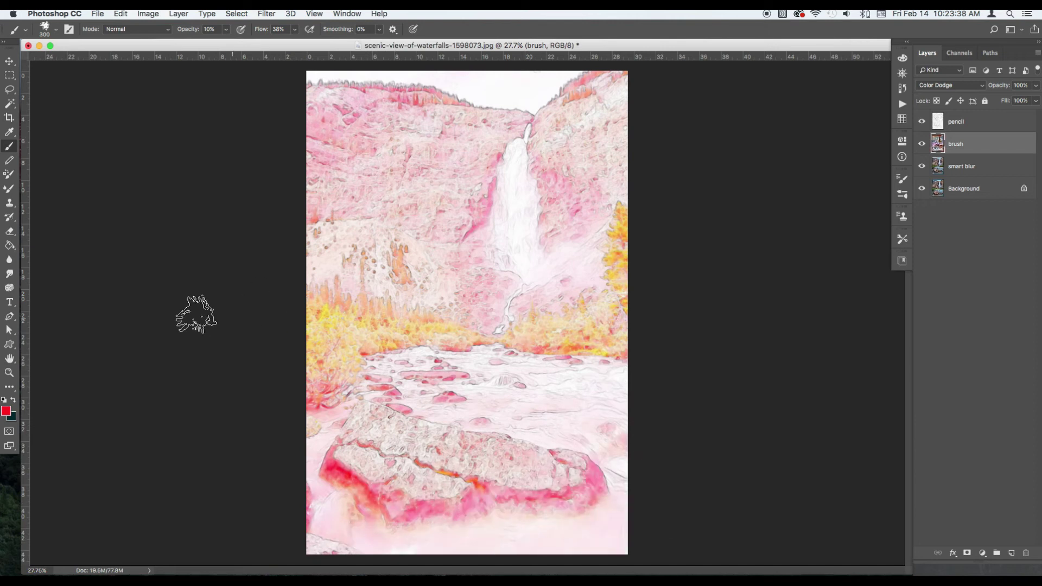
Choose the Kyle's Inkbox - Classic Cartoonist brush preset
left_click(55, 30)
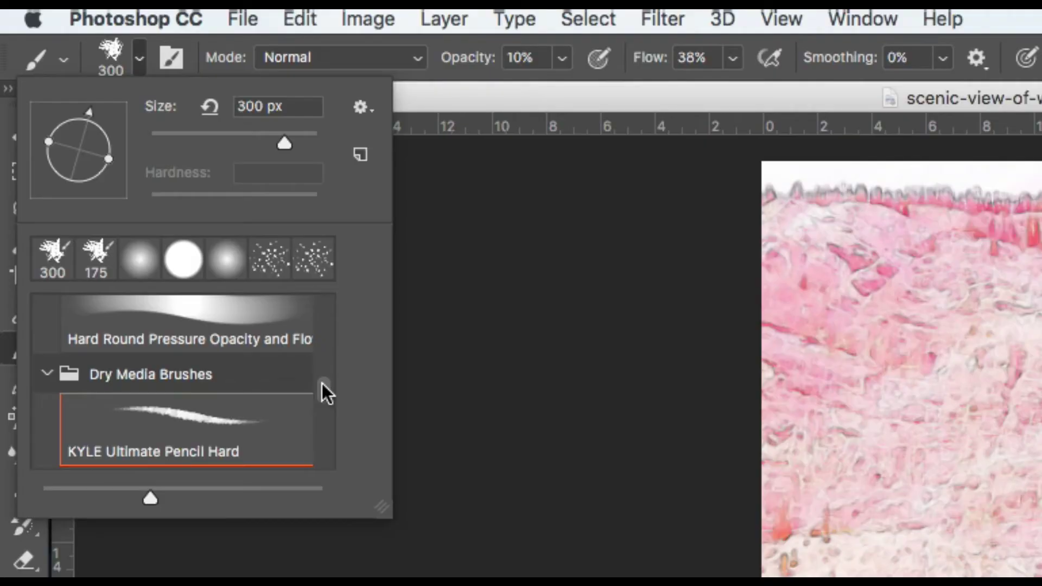
left_click_drag(129, 162, 130, 181)
left_click(19, 174)
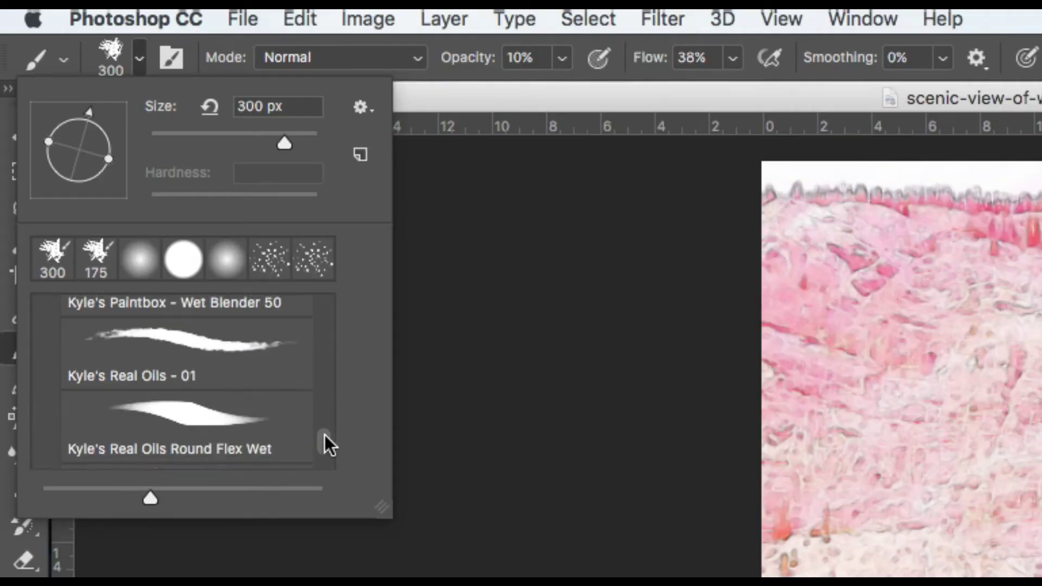
left_click_drag(325, 434, 327, 424)
left_click(261, 347)
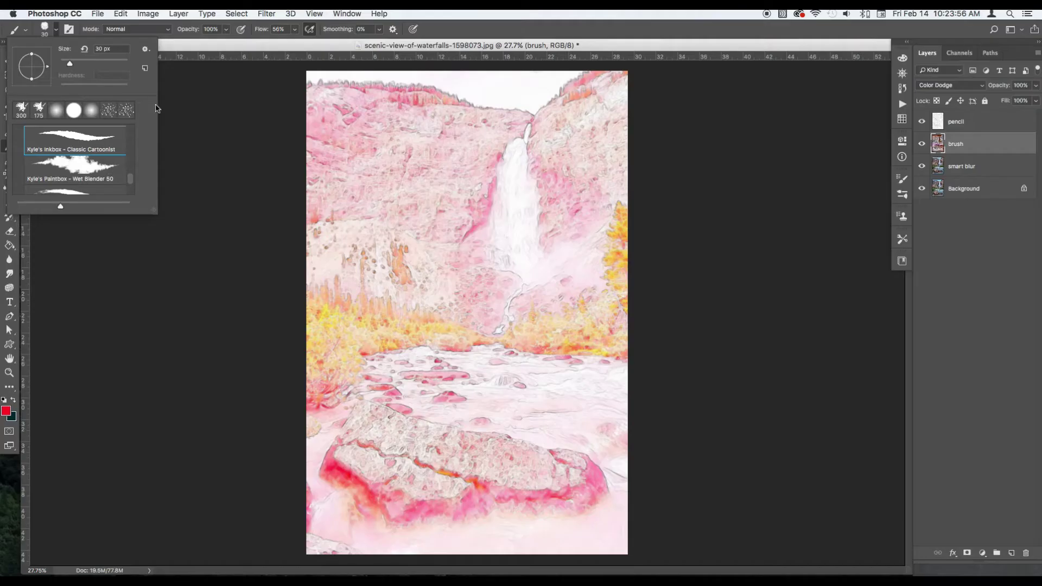
left_click(203, 54)
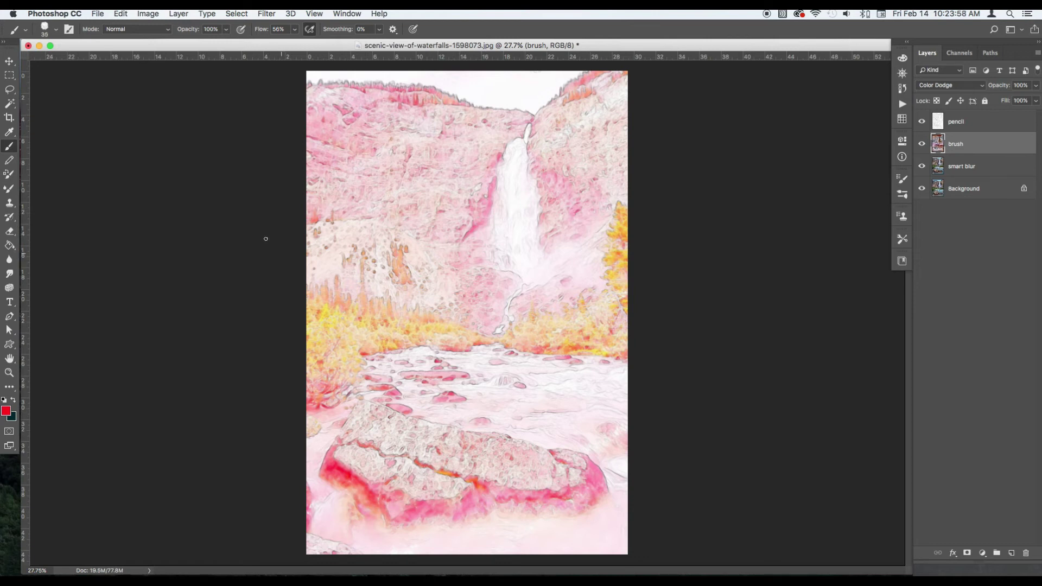
Enlarge the brush tip to 700 px
key("bracketright")
key("bracketright")
key("bracketright")
key("bracketright")
key("bracketright")
key("bracketright")
key("bracketright")
key("bracketright")
key("bracketright")
key("bracketright")
key("bracketright")
key("bracketright")
key("bracketright")
key("bracketright")
key("bracketright")
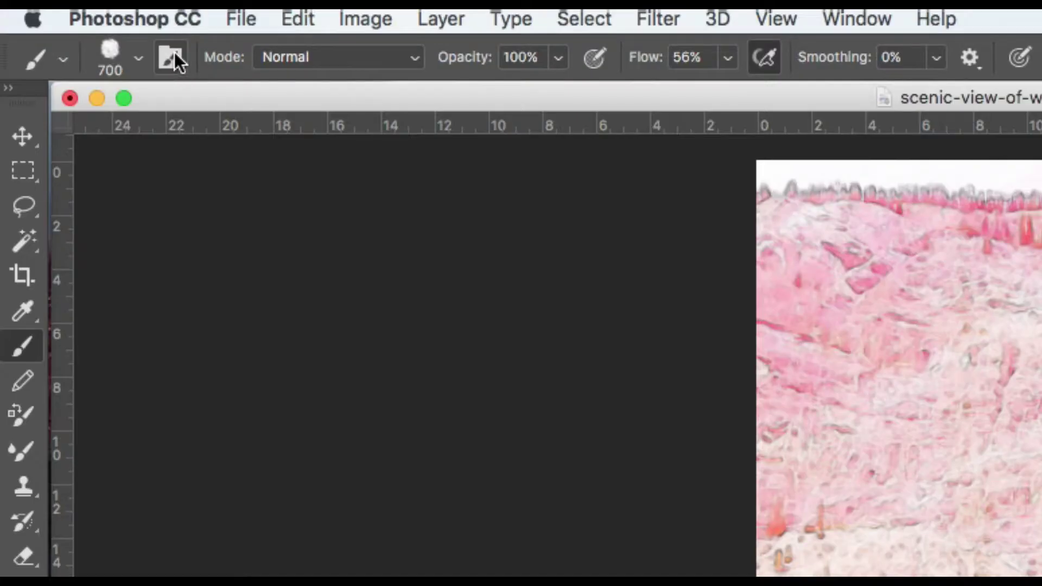
Set the brush opacity to 10% and paint white over the image on the brush layer
left_click(140, 58)
left_click(490, 214)
double_click(521, 57)
type("10")
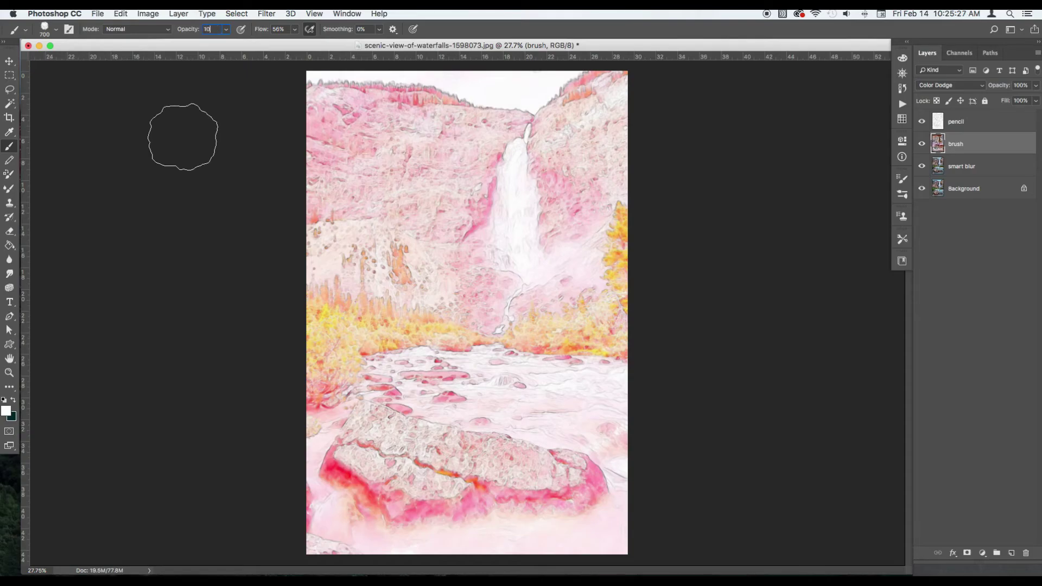
left_click(294, 28)
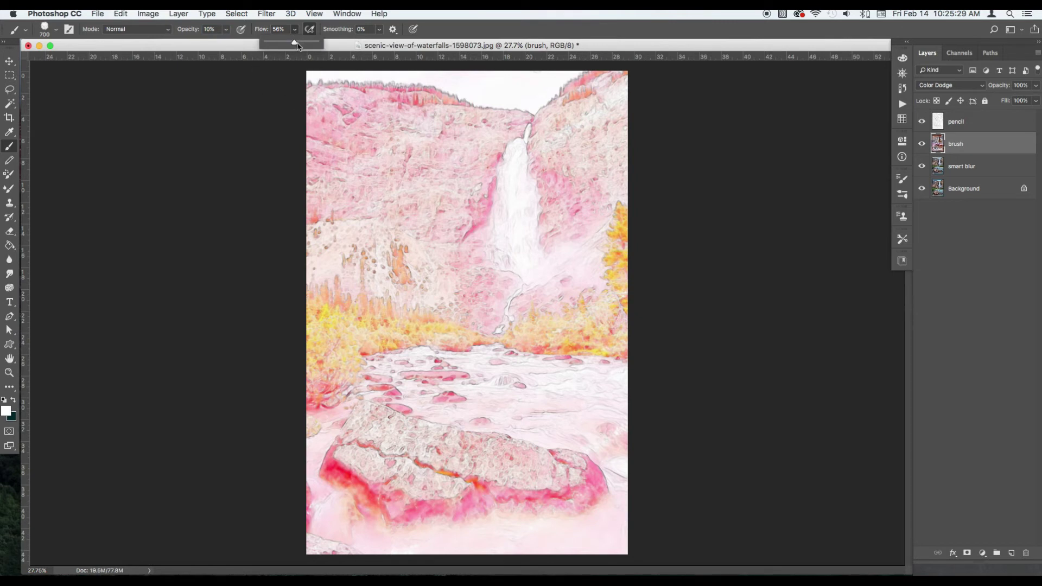
mouse_move(323, 106)
left_mouse_down()
mouse_move(403, 80)
mouse_move(423, 94)
mouse_move(311, 143)
mouse_move(403, 84)
mouse_move(465, 68)
mouse_move(468, 126)
mouse_move(465, 82)
mouse_move(503, 72)
mouse_move(568, 104)
mouse_move(536, 170)
mouse_move(513, 185)
mouse_move(467, 164)
mouse_move(448, 116)
mouse_move(364, 149)
mouse_move(352, 126)
mouse_move(365, 172)
mouse_move(472, 217)
mouse_move(569, 161)
mouse_move(586, 102)
mouse_move(614, 137)
mouse_move(551, 257)
mouse_move(575, 252)
mouse_move(403, 318)
mouse_move(294, 314)
mouse_move(309, 260)
mouse_move(389, 343)
mouse_move(334, 448)
mouse_move(361, 474)
mouse_move(402, 489)
mouse_move(503, 492)
mouse_move(616, 547)
mouse_move(651, 427)
mouse_move(620, 267)
mouse_move(641, 167)
mouse_move(586, 114)
mouse_move(380, 172)
mouse_move(317, 263)
mouse_move(324, 342)
mouse_move(359, 358)
mouse_move(573, 261)
mouse_move(443, 214)
mouse_move(345, 255)
mouse_move(352, 237)
mouse_move(322, 185)
left_mouse_up()
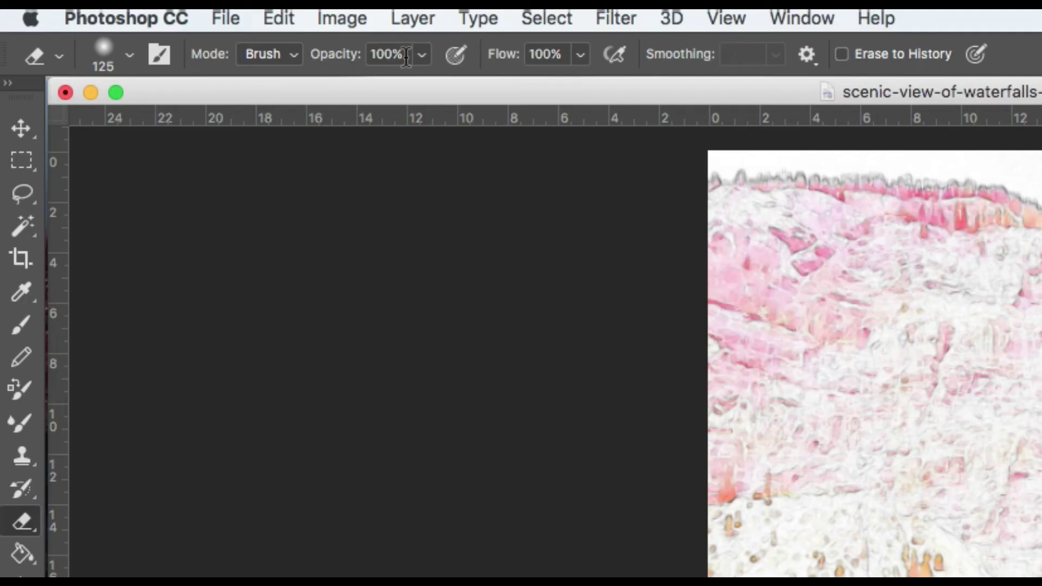
Set the Eraser tool's opacity to 50%
left_click(167, 29)
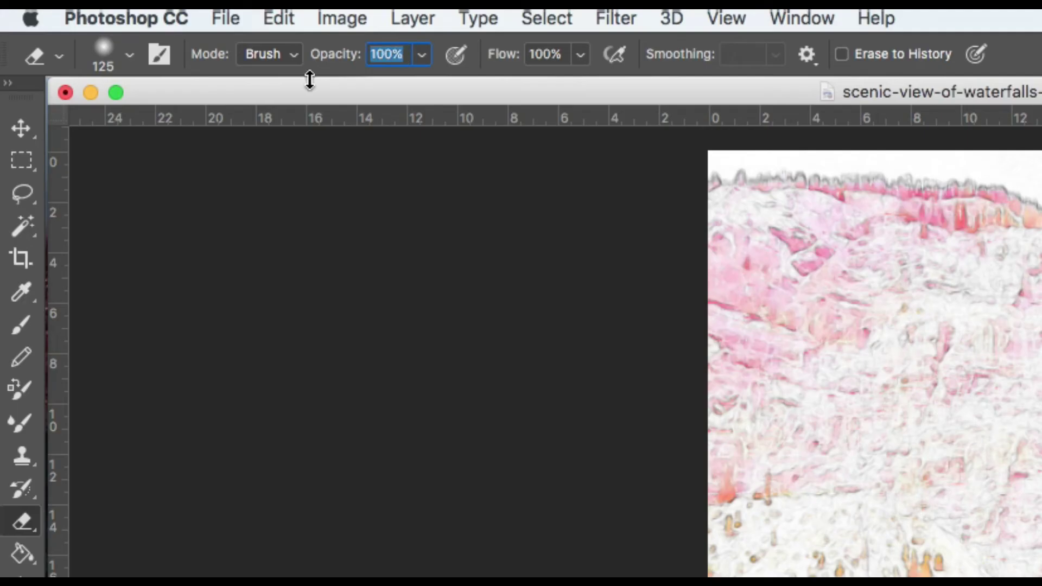
type("50")
key("Return")
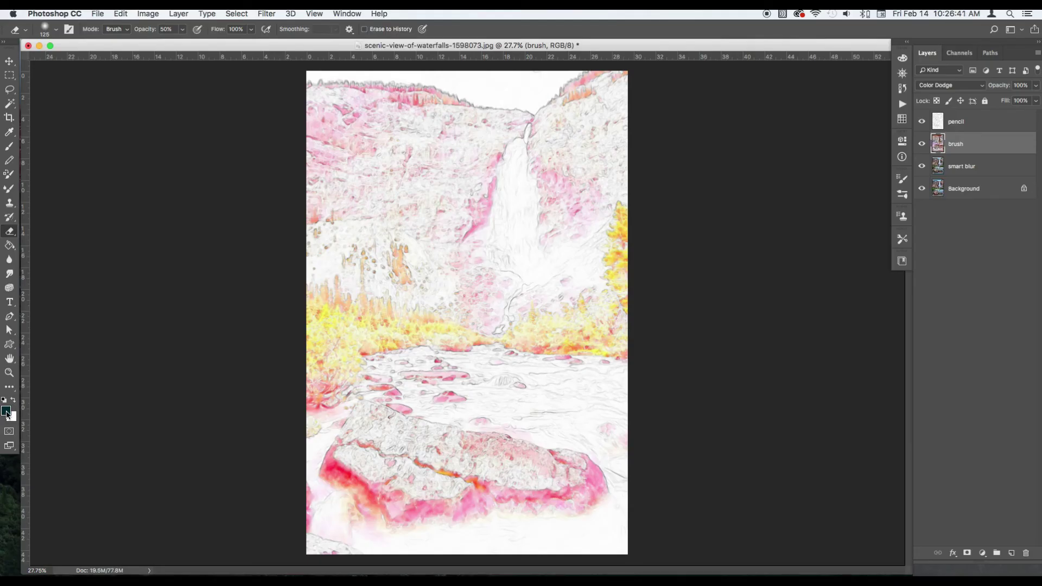
Set the foreground colour to black, hex 000000
left_click(7, 412)
type("000000")
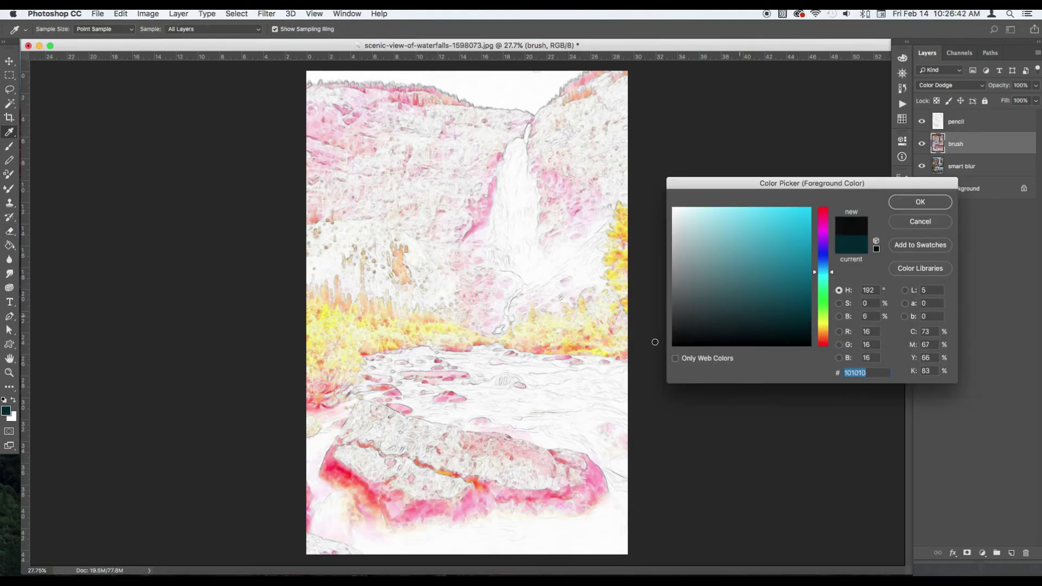
key("Return")
Enlarge the eraser to 700 px and erase across the whole brush layer to bring back the photo's colours
key("bracketright")
key("bracketright")
key("bracketright")
key("bracketright")
key("bracketright")
key("bracketright")
key("bracketright")
key("bracketright")
key("bracketright")
mouse_move(325, 114)
left_mouse_down()
mouse_move(449, 70)
mouse_move(413, 282)
mouse_move(453, 497)
mouse_move(564, 141)
mouse_move(385, 162)
mouse_move(291, 349)
mouse_move(547, 306)
mouse_move(610, 507)
mouse_move(465, 86)
left_mouse_up()
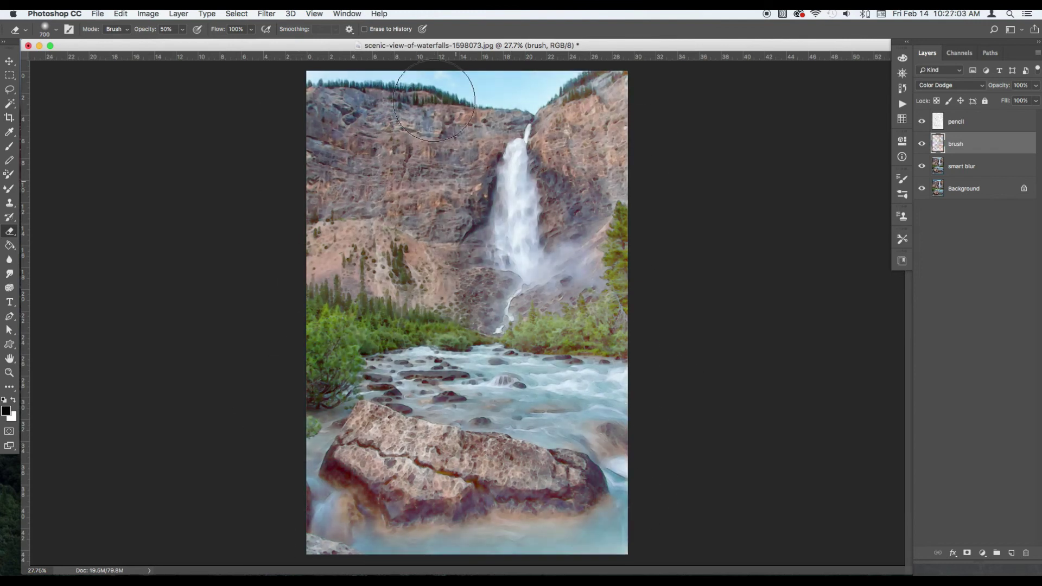
Add a layer mask to the pencil layer
key("v")
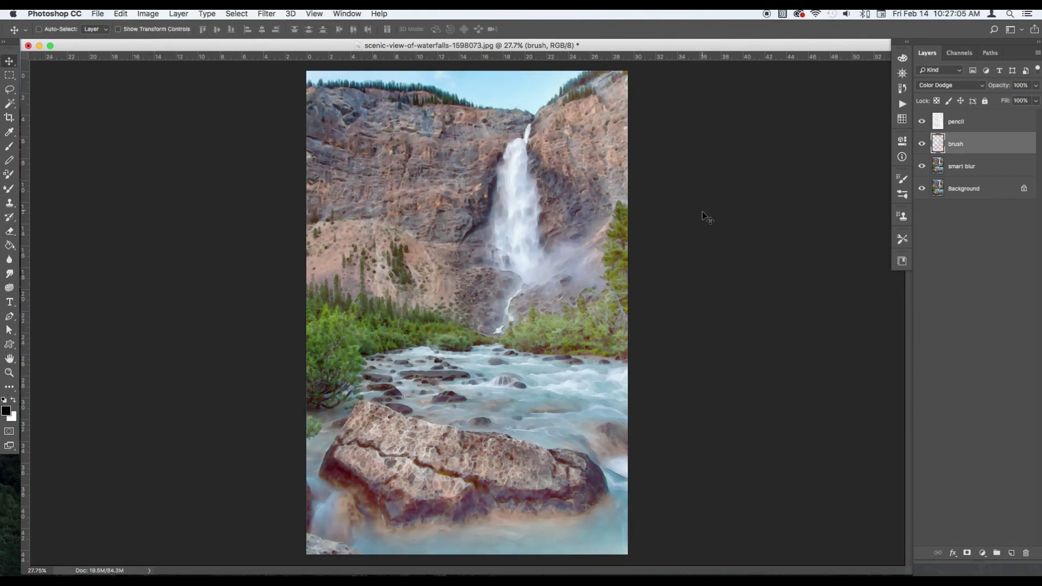
left_click(993, 122)
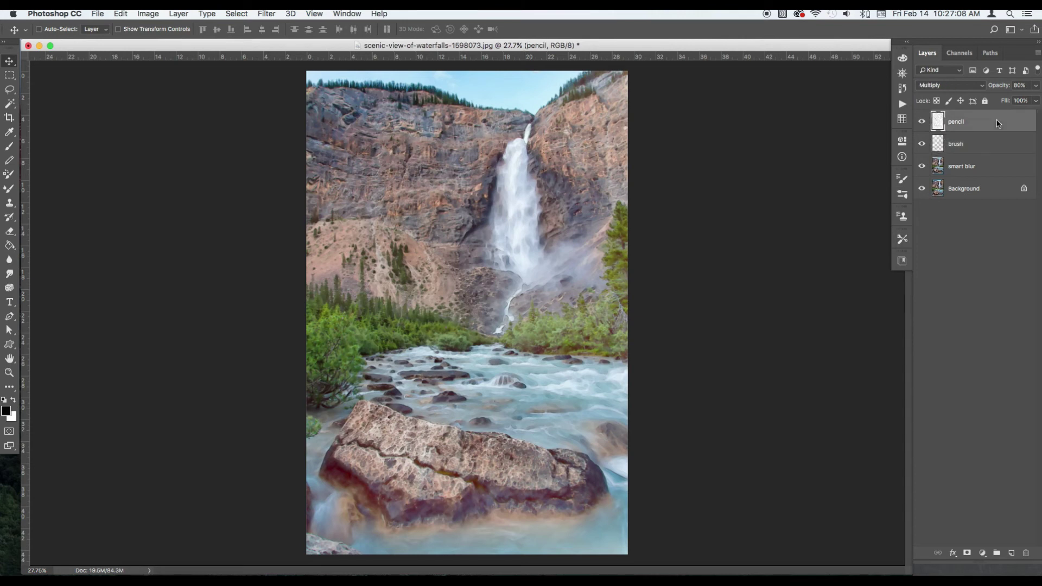
left_click(988, 147)
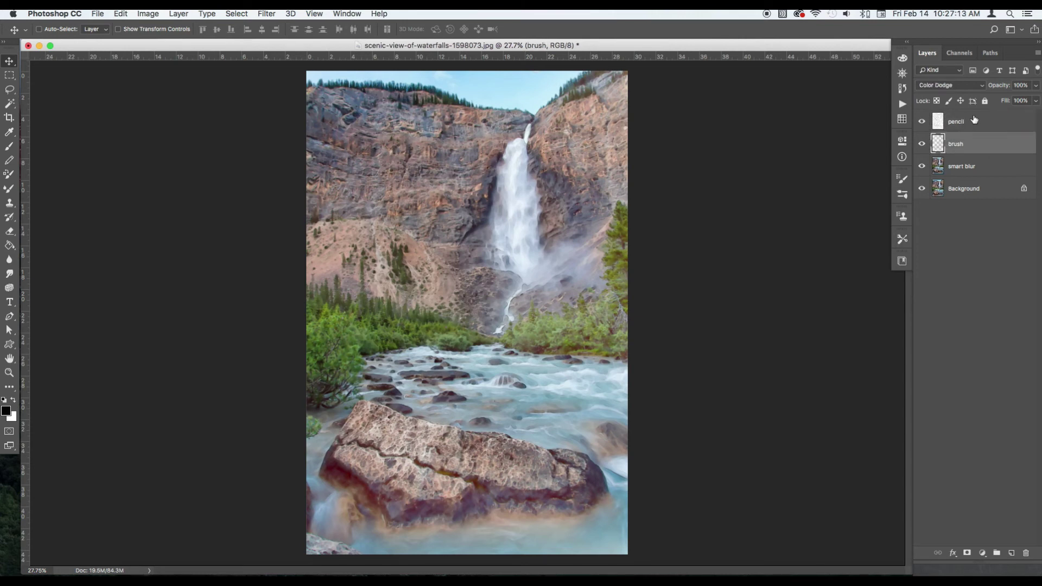
left_click(983, 122)
left_click(967, 552)
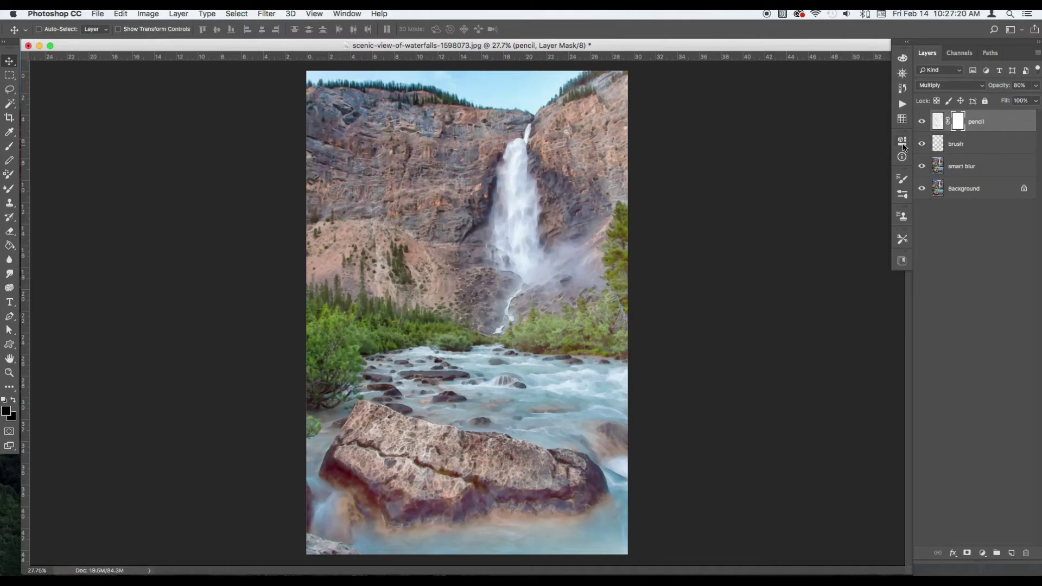
Examine the river and boulder up close, and compare the image with the brush layer hidden and shown
key("z")
key("super+equal")
left_click_drag(596, 159, 542, 160)
left_click_drag(434, 508, 492, 507)
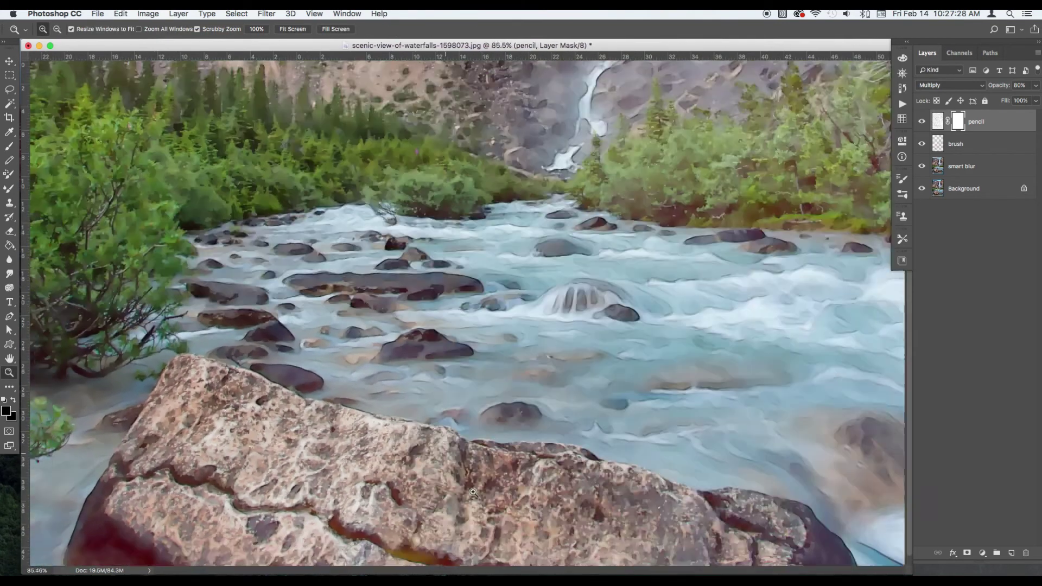
key("super+0")
key("v")
left_click(917, 149)
left_click(921, 144)
left_click(922, 143)
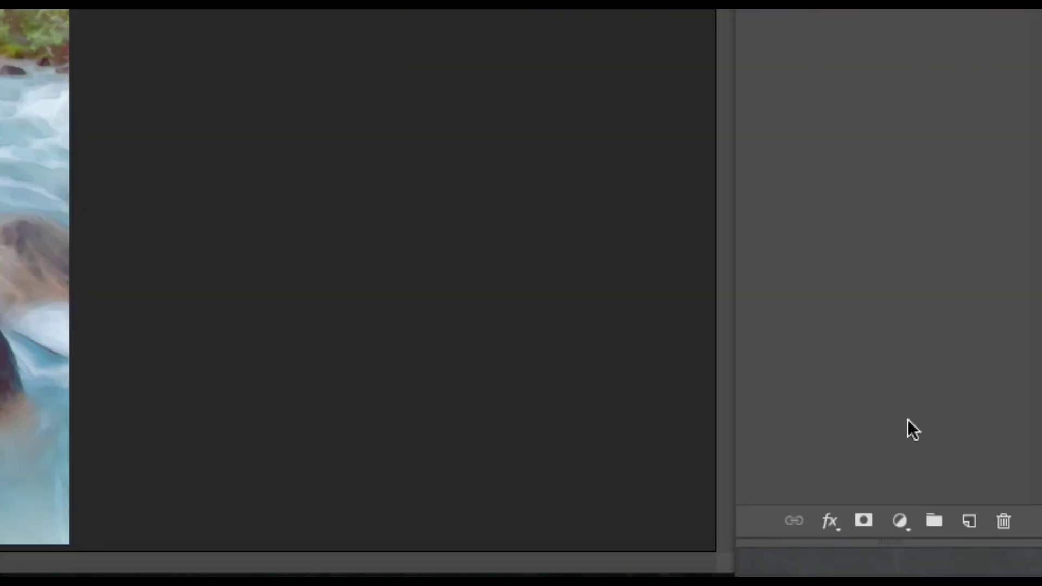
Add a Vibrance adjustment layer above the pencil layer with vibrance at +100, and compare the image with and without it
left_click(900, 522)
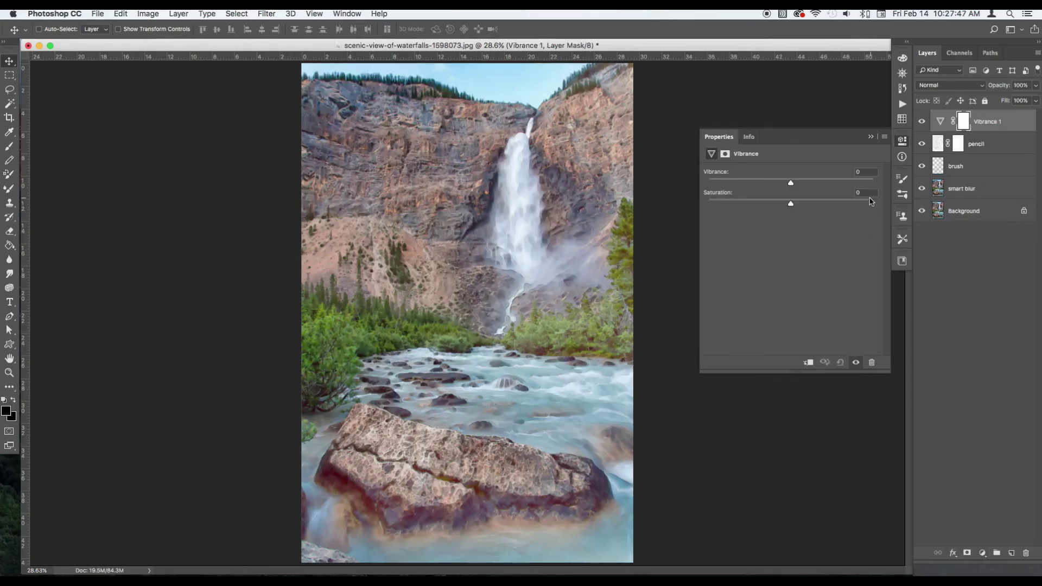
left_click(862, 173)
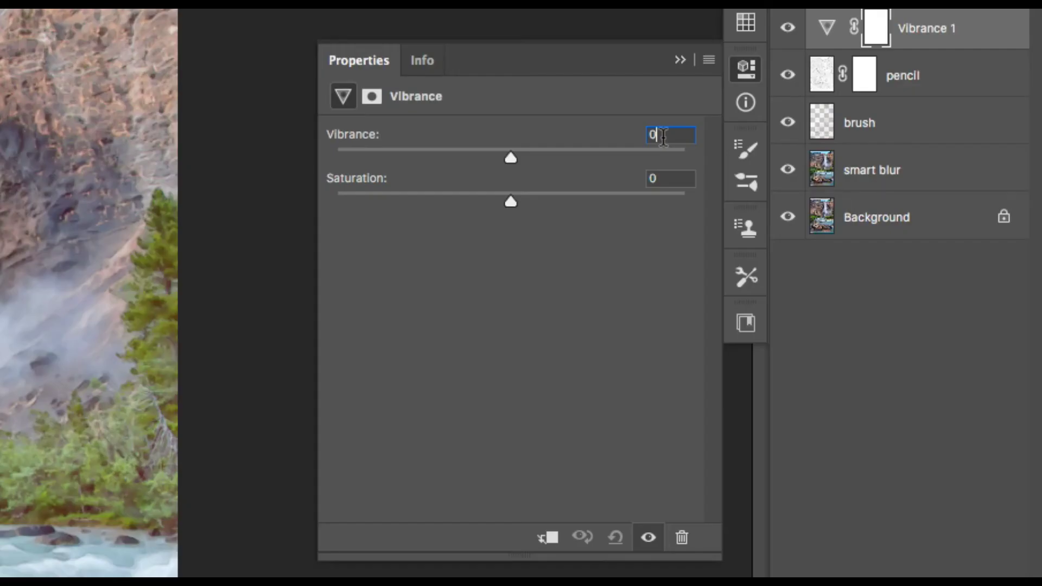
left_click_drag(511, 155, 702, 146)
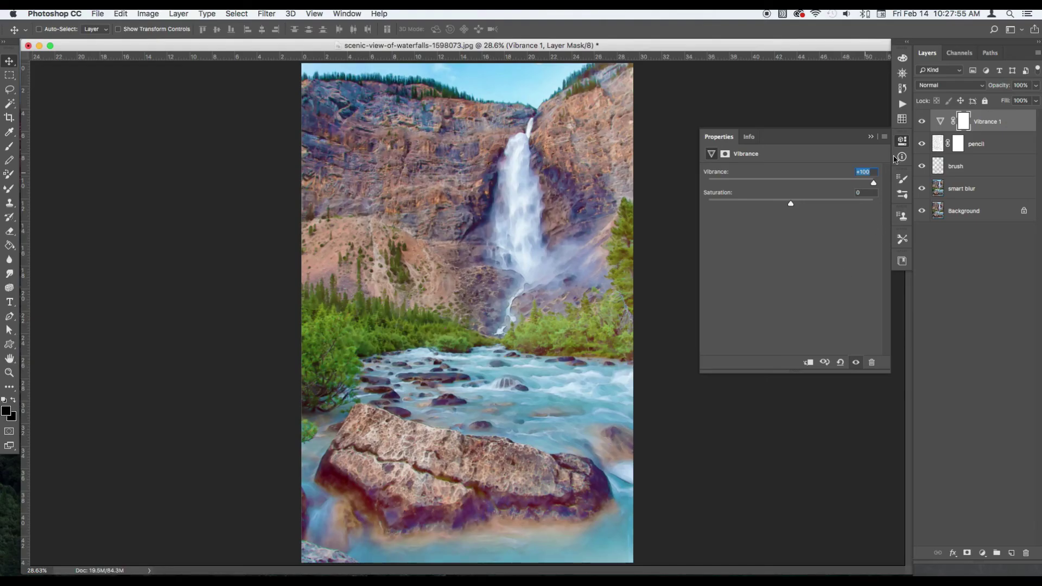
left_click(902, 142)
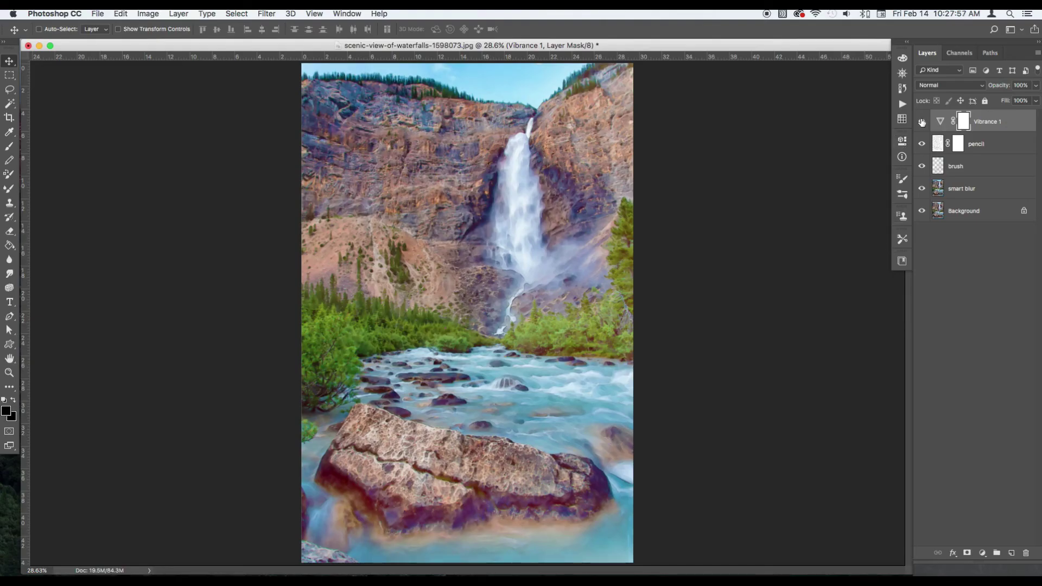
left_click(922, 122)
left_click(922, 122)
Open the Filter Gallery for the smart blur layer and choose the Texturizer effect from the Texture group
left_click(960, 189)
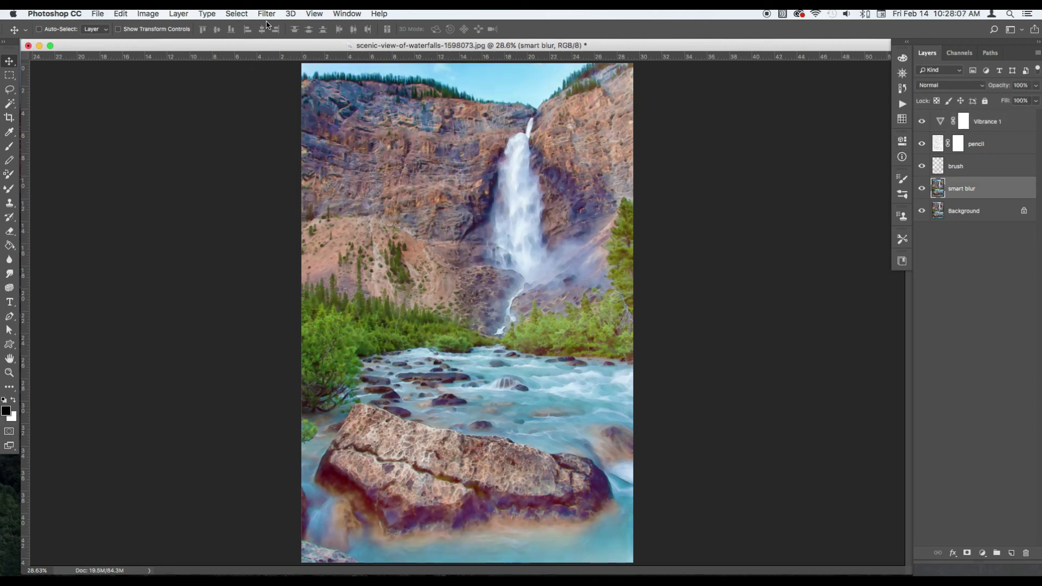
left_click(266, 13)
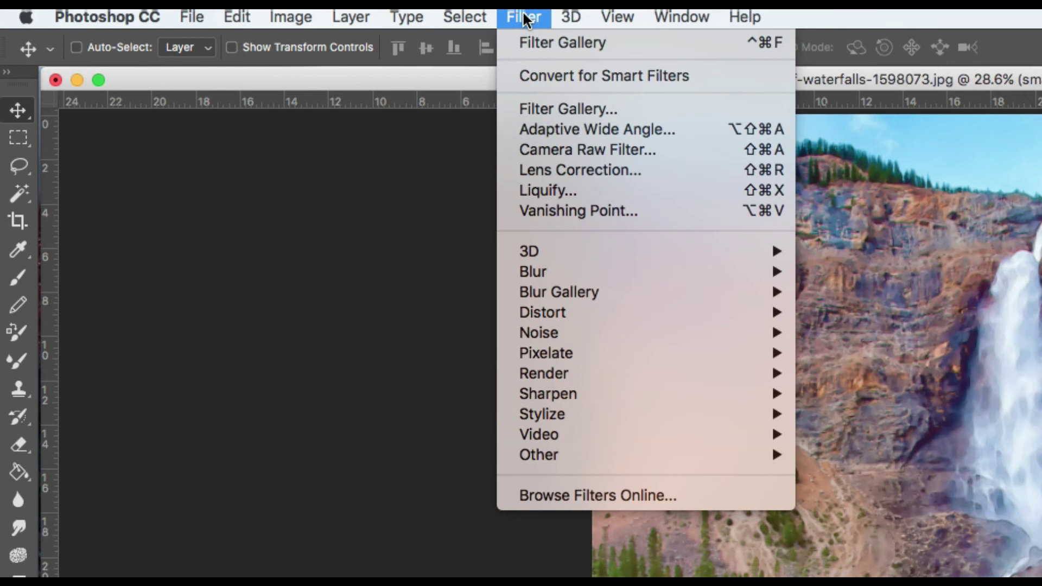
left_click(541, 111)
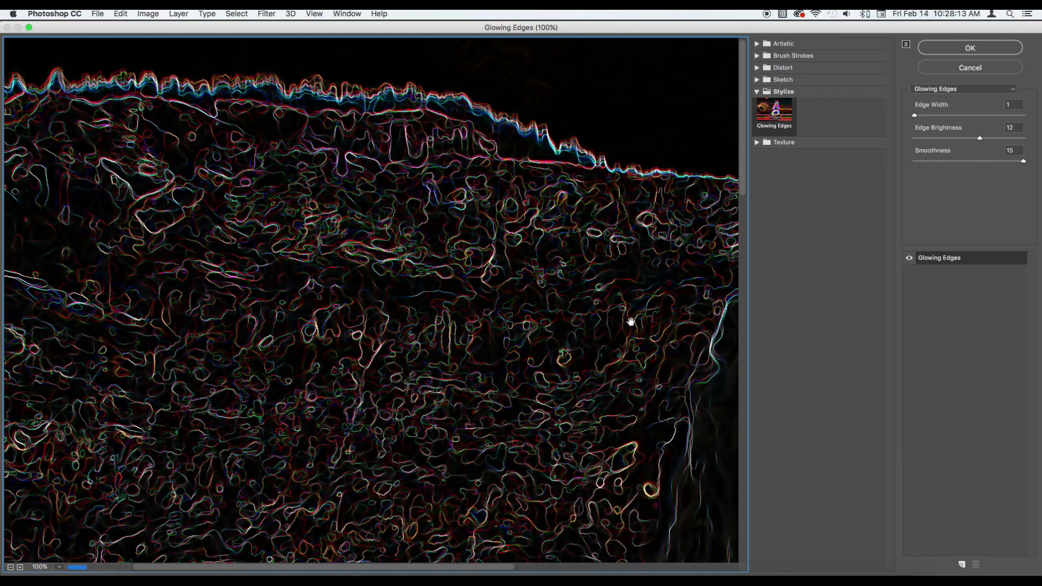
key("super+0")
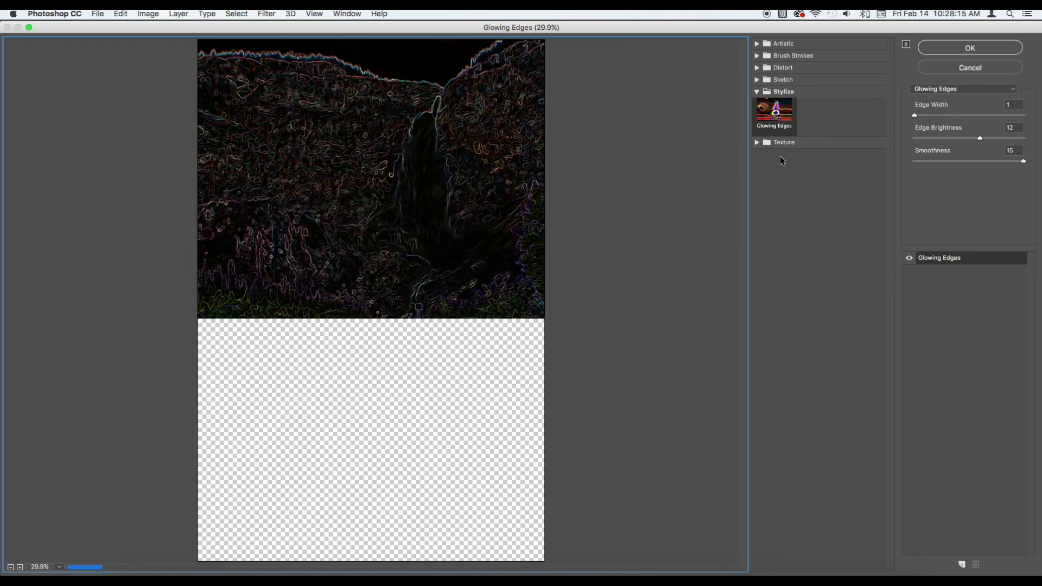
left_click(757, 142)
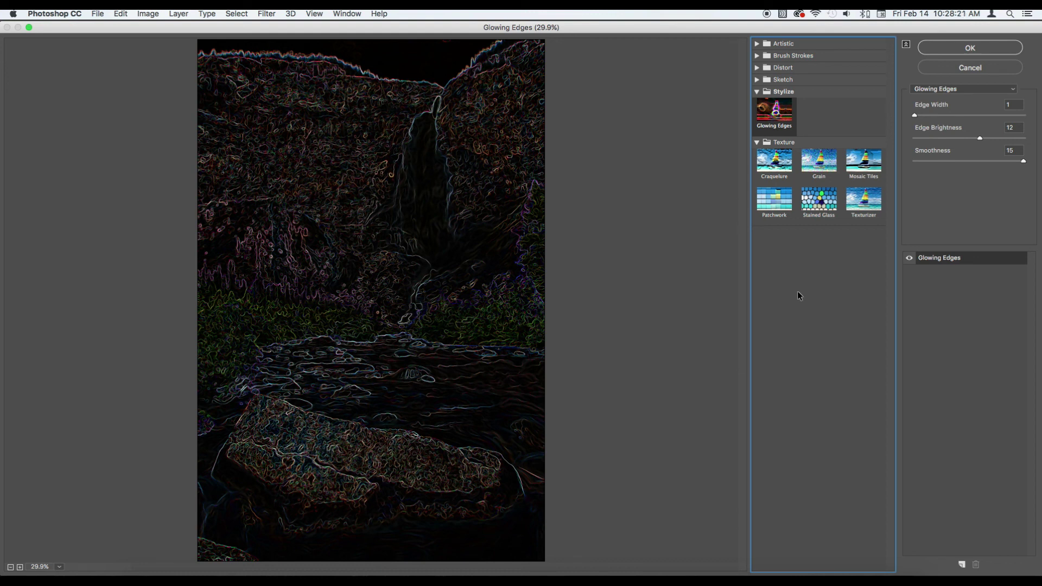
left_click(852, 210)
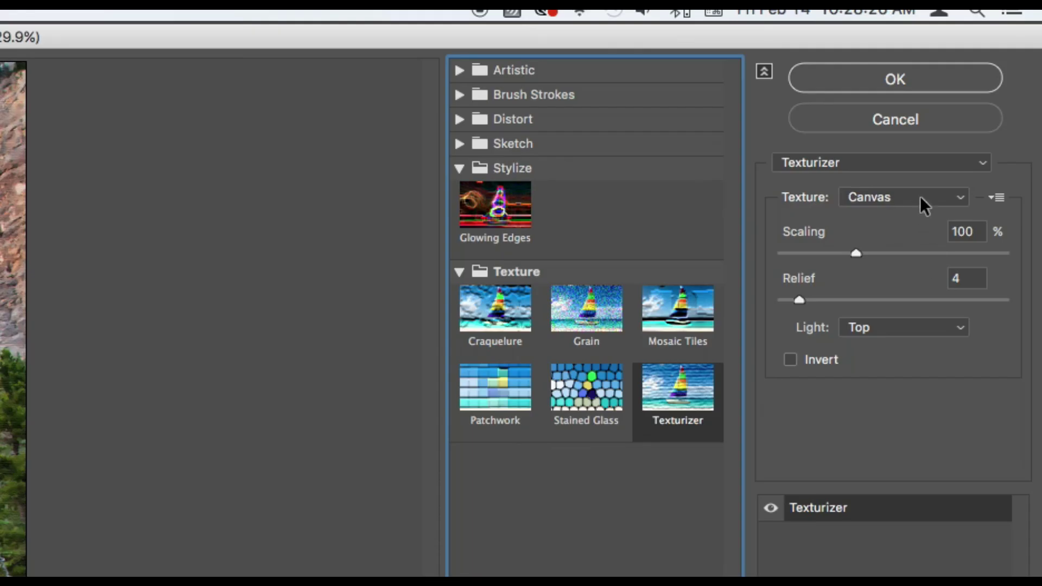
Set the Texturizer to the Sandstone texture with a relief of 2 and apply it
left_click(920, 196)
left_click(919, 212)
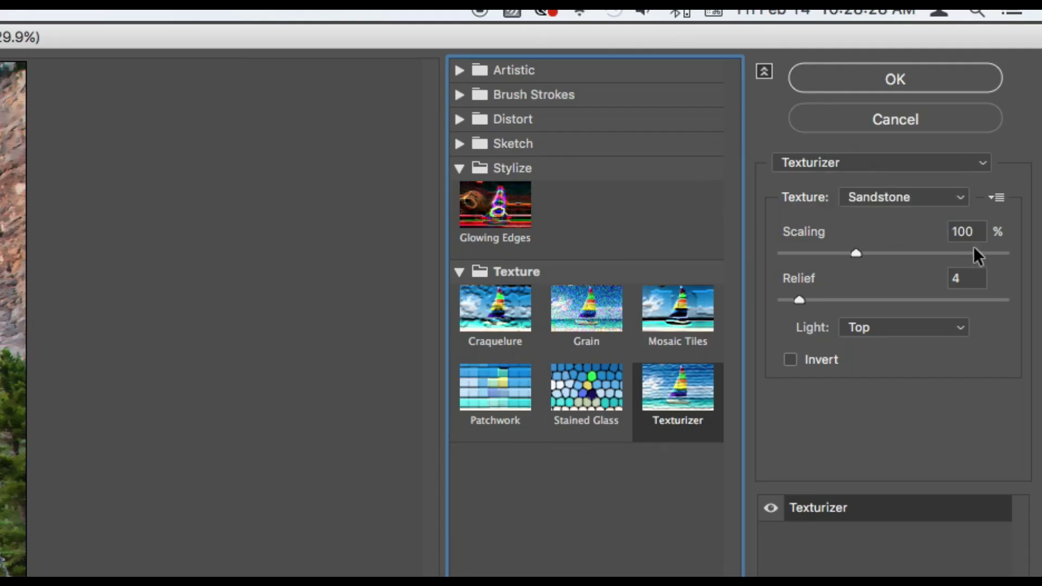
double_click(971, 286)
type("2")
left_click(889, 507)
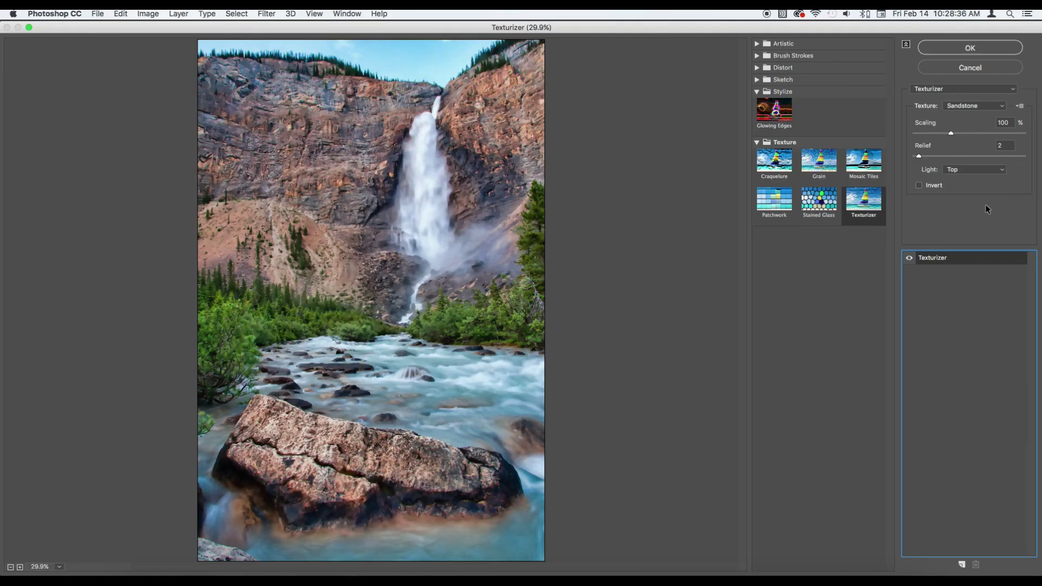
left_click(958, 45)
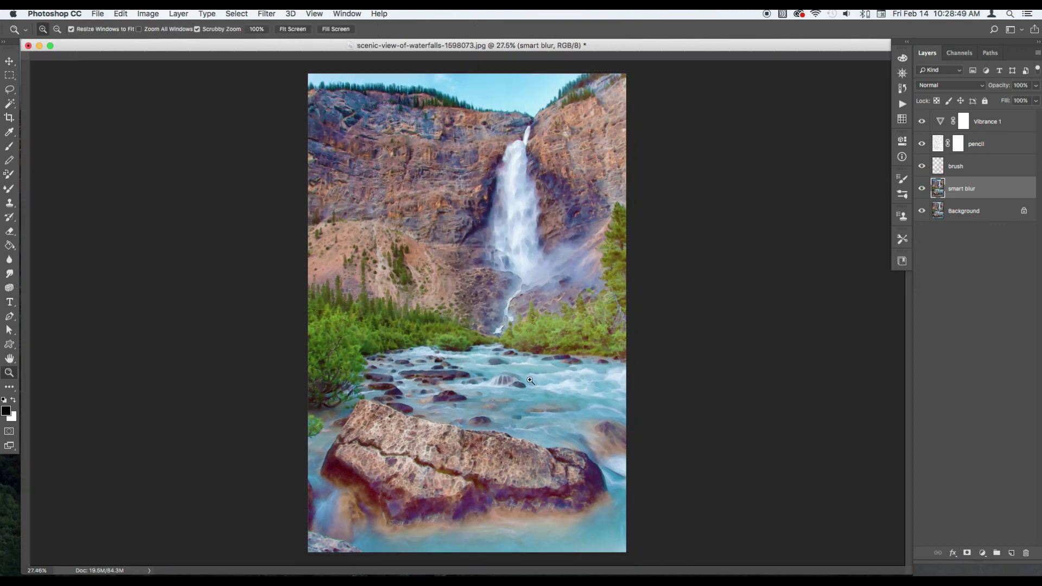
left_click(558, 387)
left_click_drag(557, 387, 531, 406)
key("super+r")
key("v")
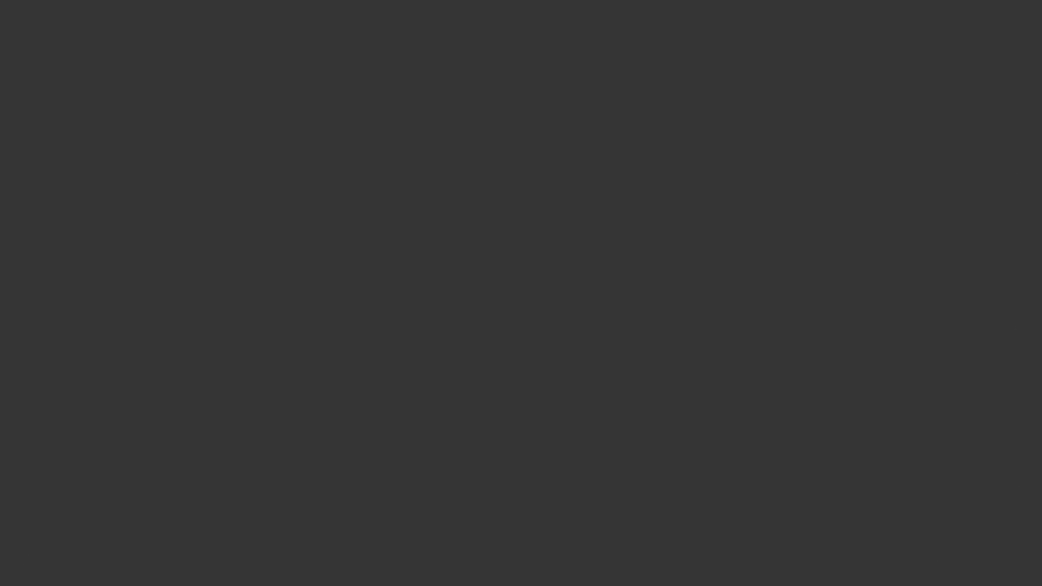